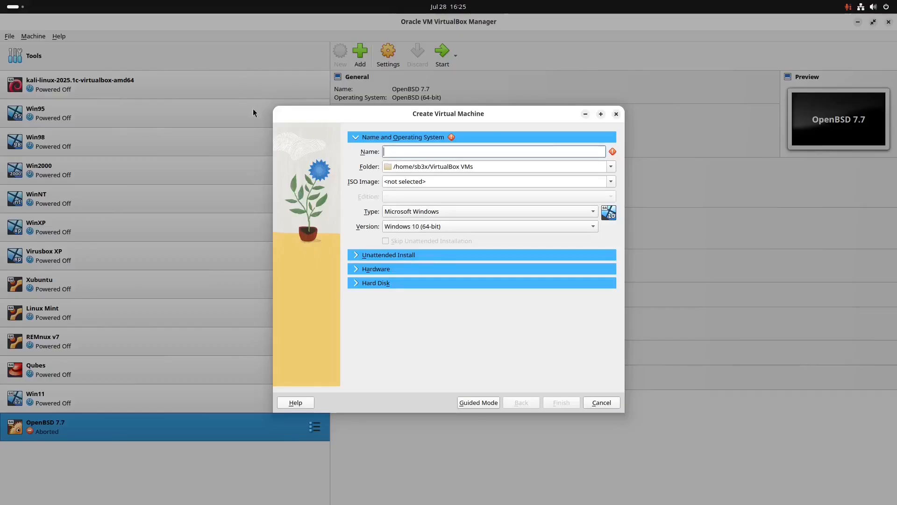
- Switch to the browser and examine the archive.org description of Windows 2000 Pro SP4 Final 2011 Edition
key("alt+Tab")
scroll(631, 219, "down", 4)
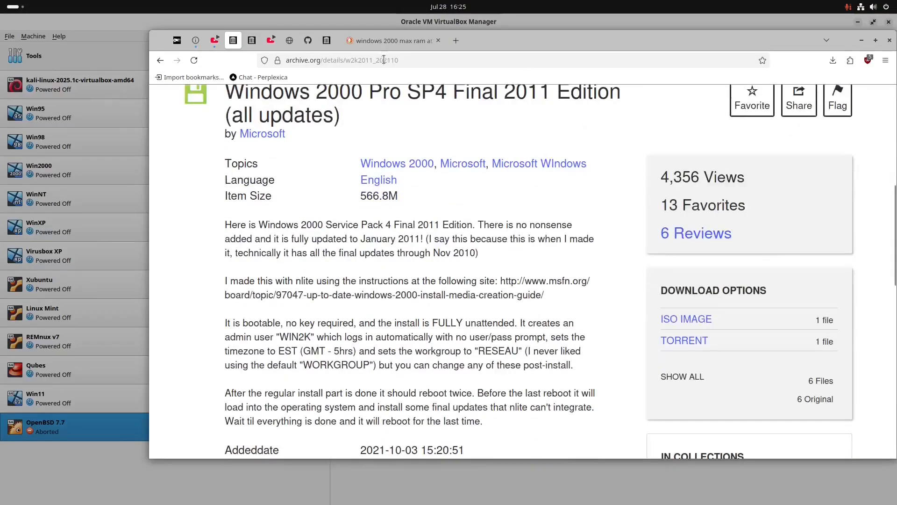
left_click(384, 60)
key("Return")
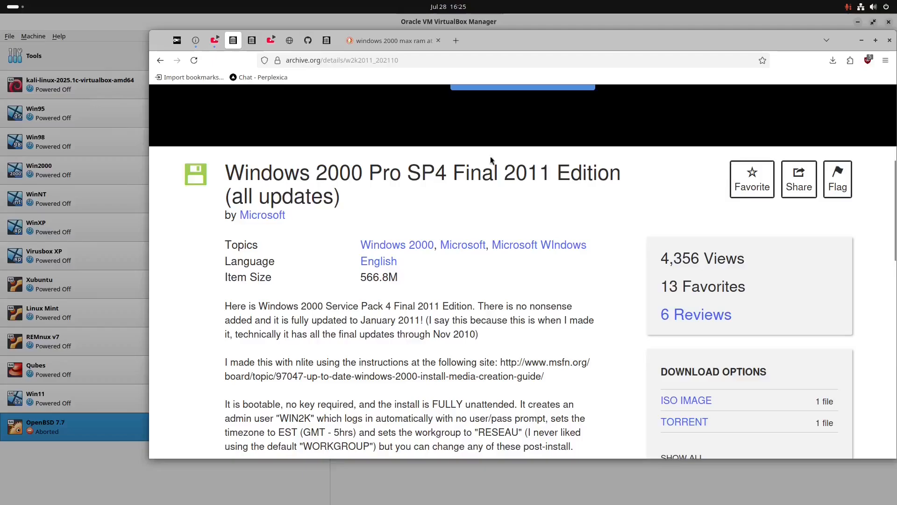
scroll(584, 242, "down", 3)
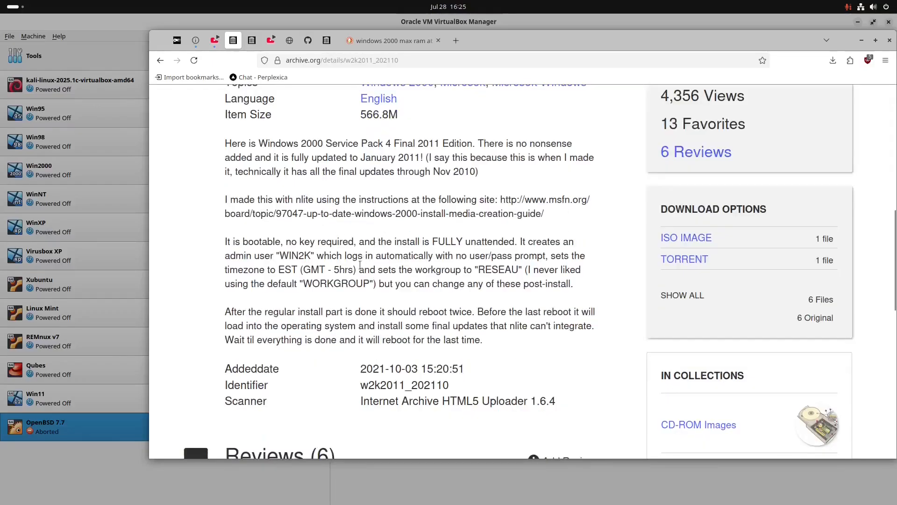
scroll(440, 284, "down", 2)
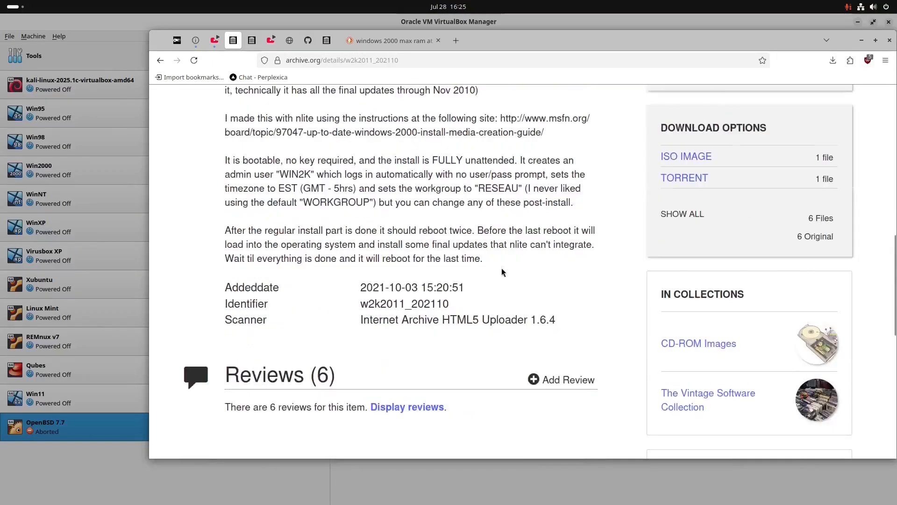
scroll(491, 216, "up", 8)
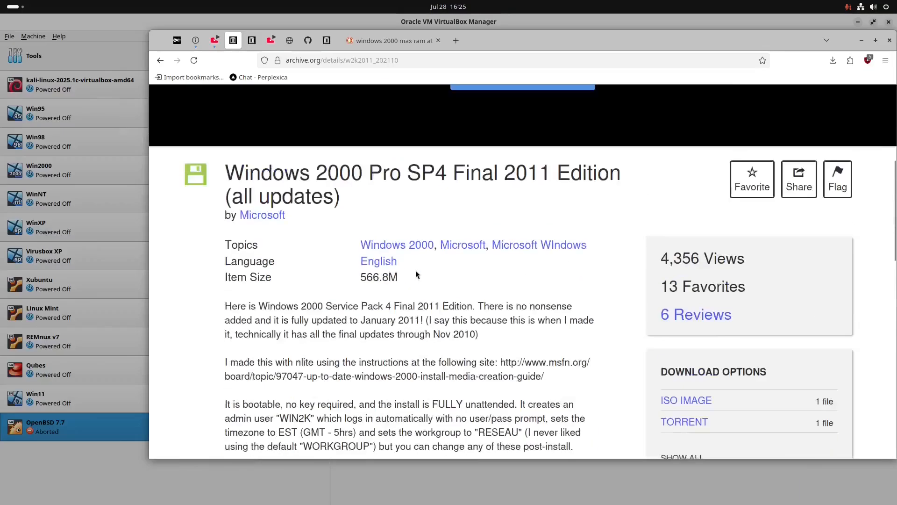
scroll(466, 307, "down", 7)
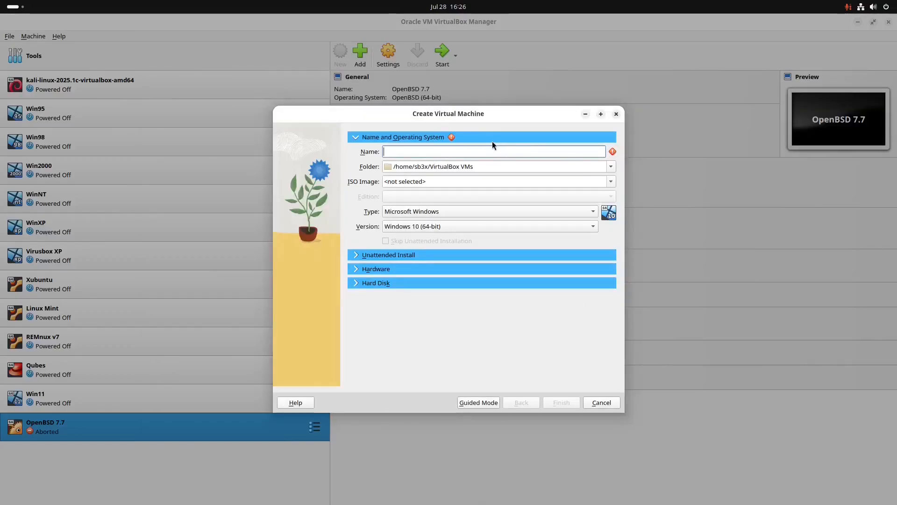
- Name the new virtual machine Windows 2000 SP4 2011 and choose W2K-2011.iso as its ISO image
type("Windows 2000")
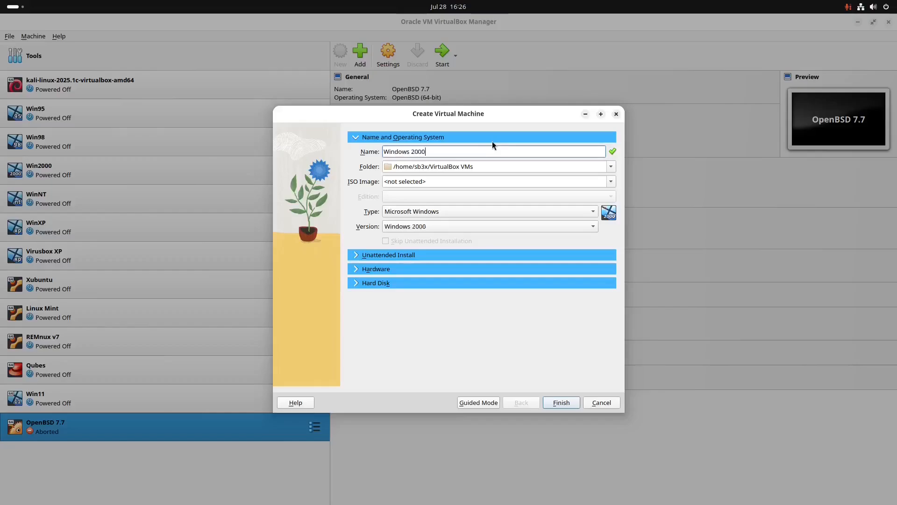
type(" SP4 2011")
left_click(610, 182)
left_click(516, 220)
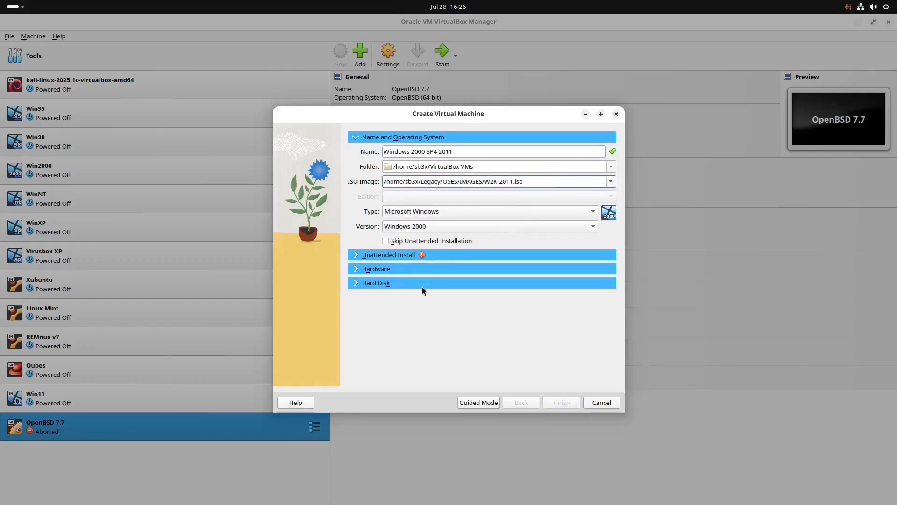
- Go through the unattended install options and give the virtual machine 4096 MB of base memory and 2 processors
left_click(387, 255)
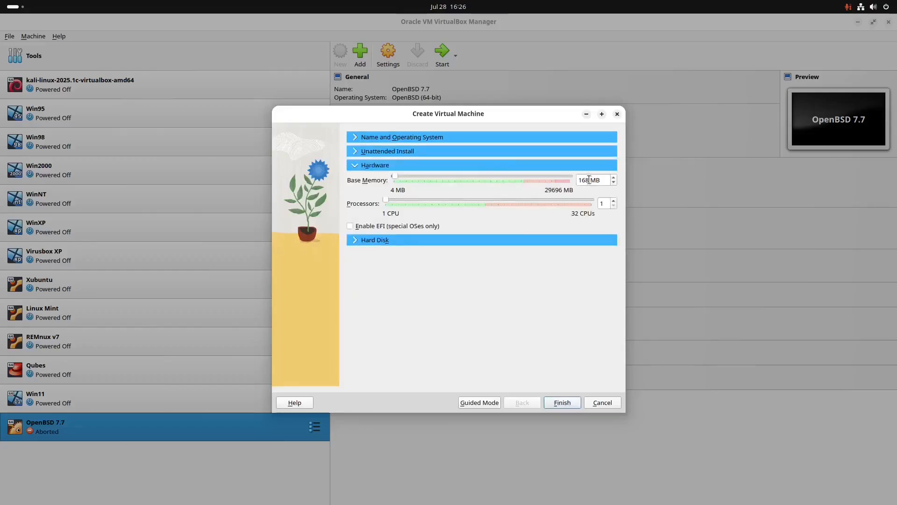
double_click(589, 180)
key("BackSpace")
type("4096")
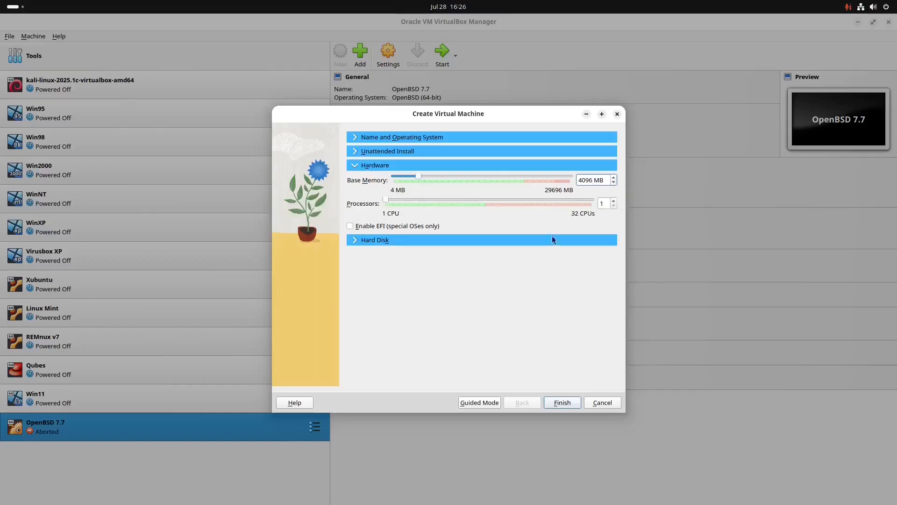
left_click(613, 201)
- Review the hard disk and operating system settings, keep the new 25 GB VDI disk, and finish creating the virtual machine
left_click(375, 241)
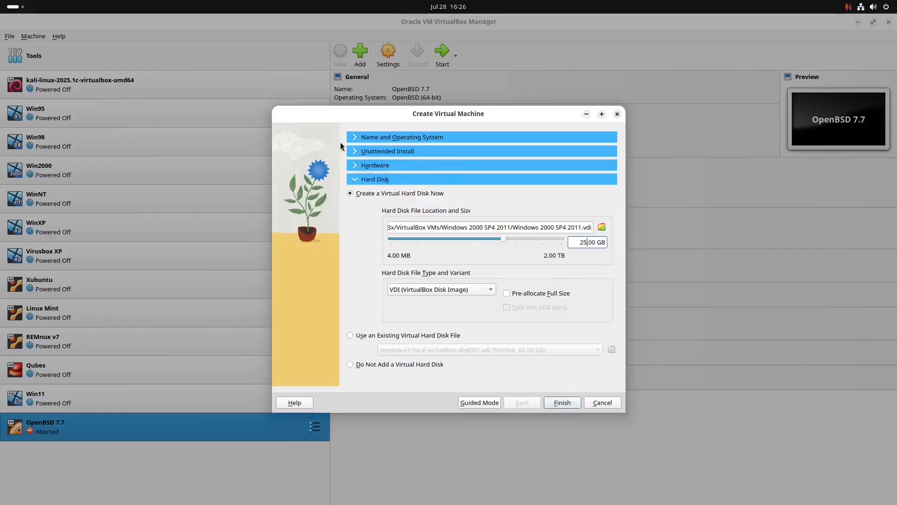
left_click(356, 138)
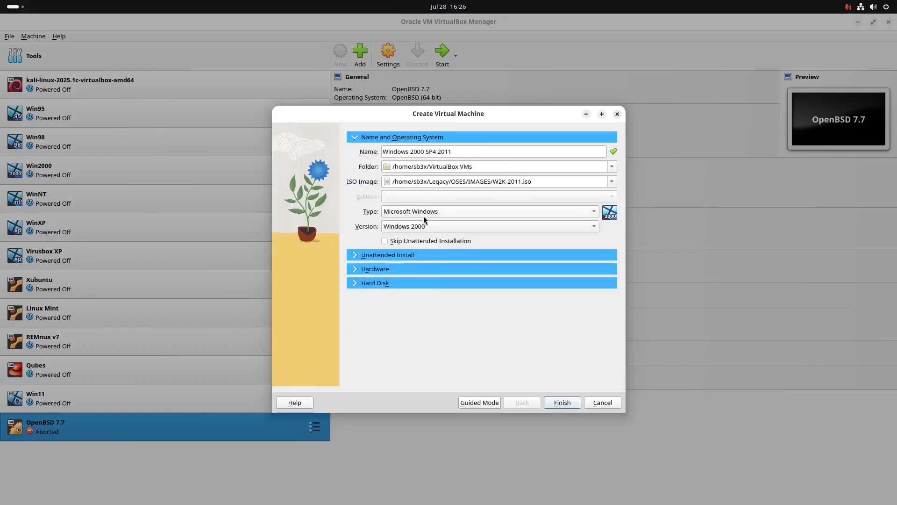
left_click(395, 283)
left_click(565, 402)
- Close the Windows 2000 SP4 2011 virtual machine by powering it off
double_click(296, 462)
left_click(590, 121)
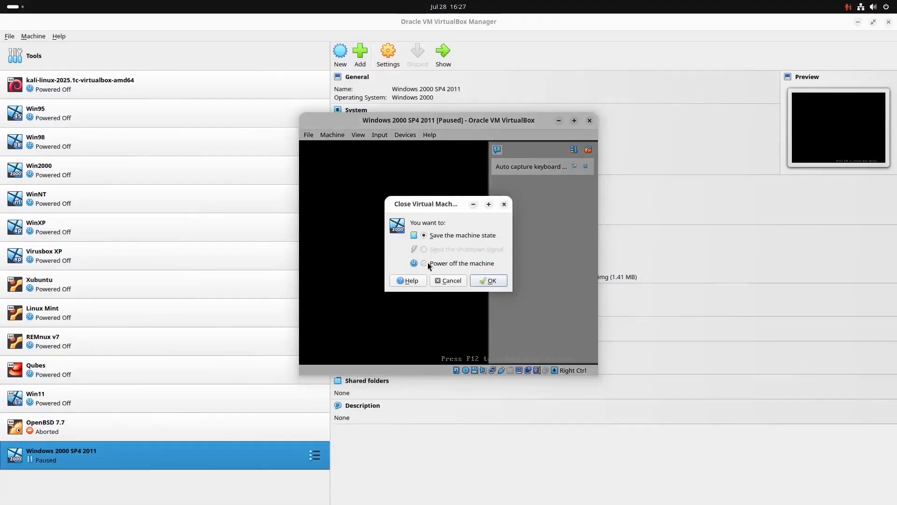
left_click(489, 281)
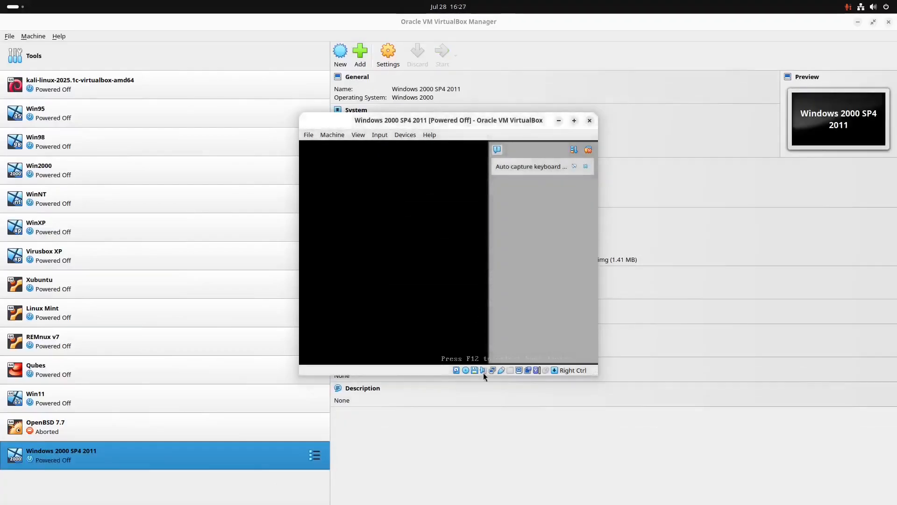
- Check the boot order in the virtual machine's system settings, keep Hard Disk ahead of Optical, and accept the settings
left_click(389, 55)
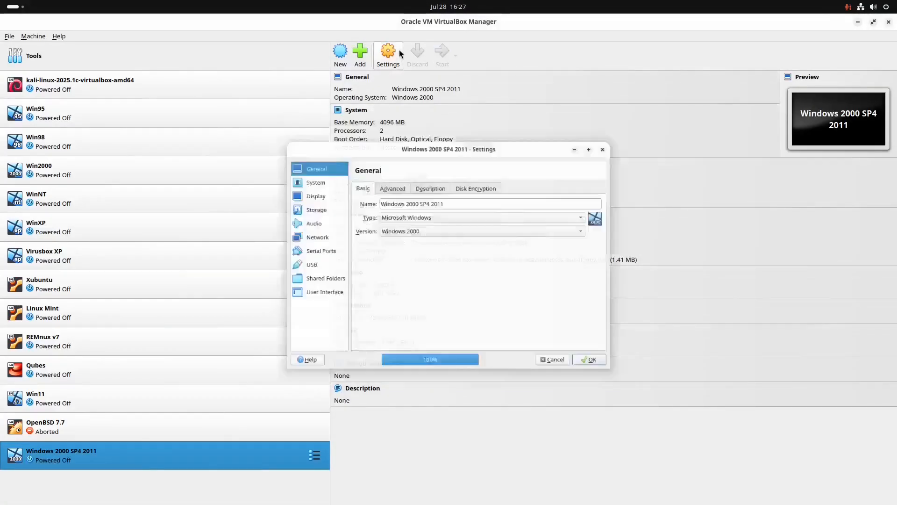
left_click(302, 162)
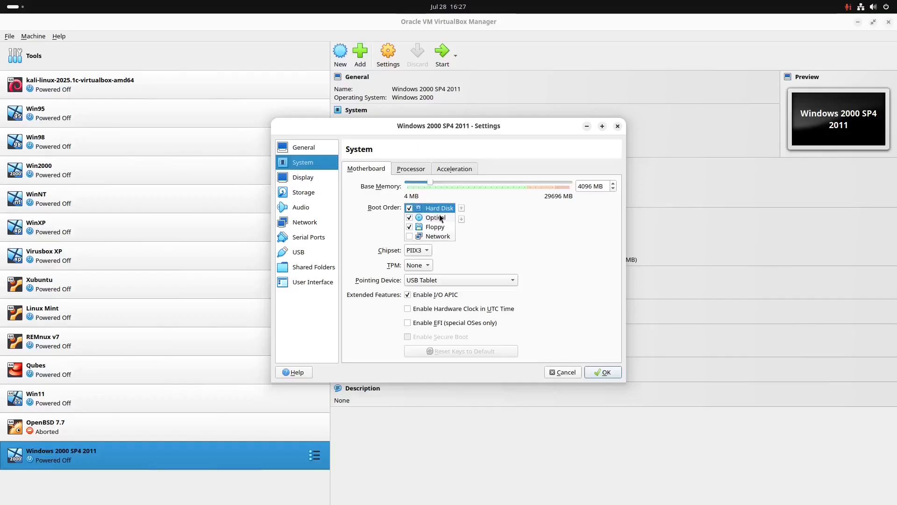
left_click(439, 218)
left_click(442, 208)
left_click(601, 373)
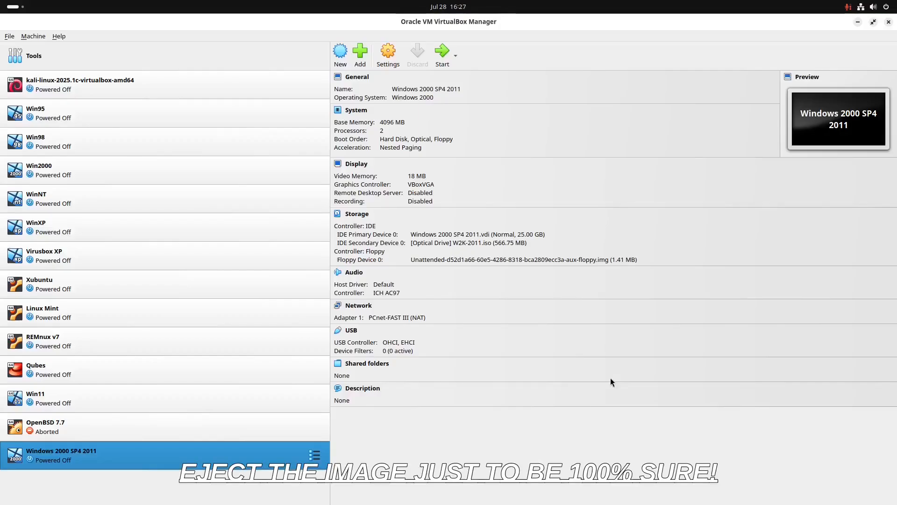
- Start the Windows 2000 SP4 2011 virtual machine, dismiss its notifications and show it maximized in scaled mode
left_click(439, 55)
double_click(543, 119)
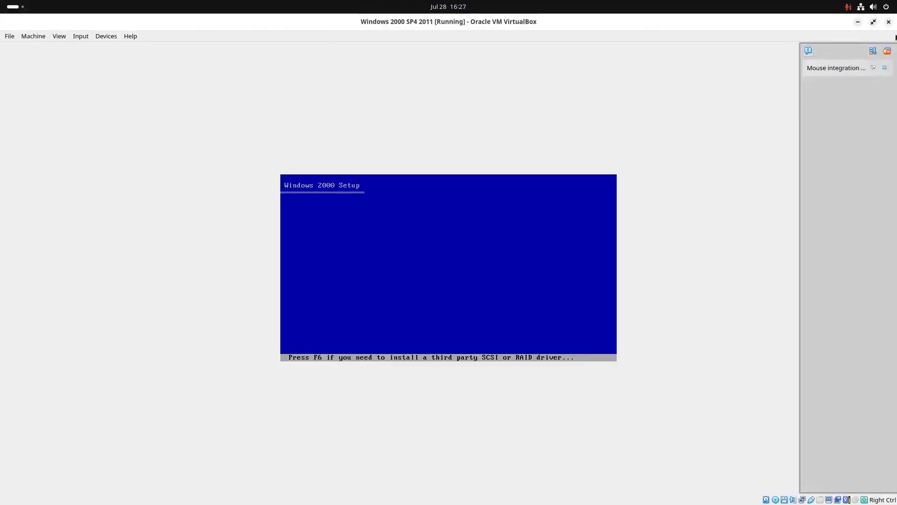
left_click(888, 51)
key("ctrl+c")
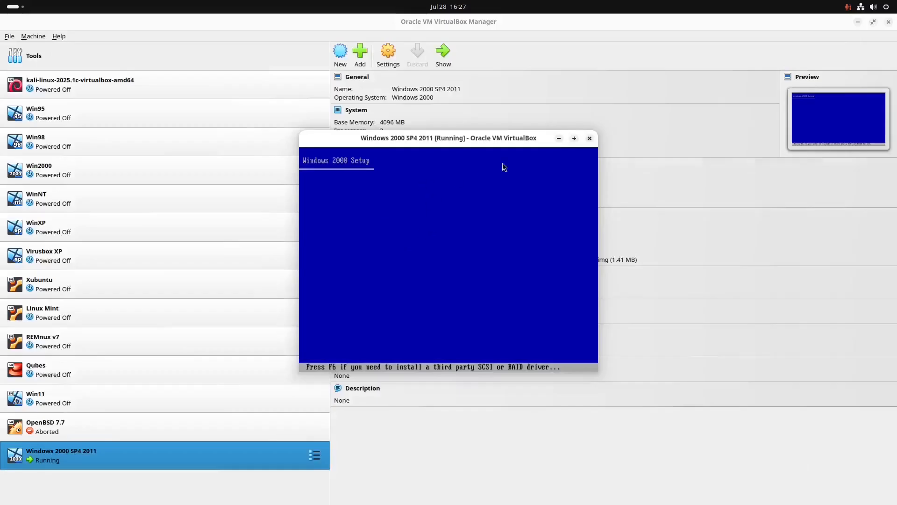
left_click(574, 138)
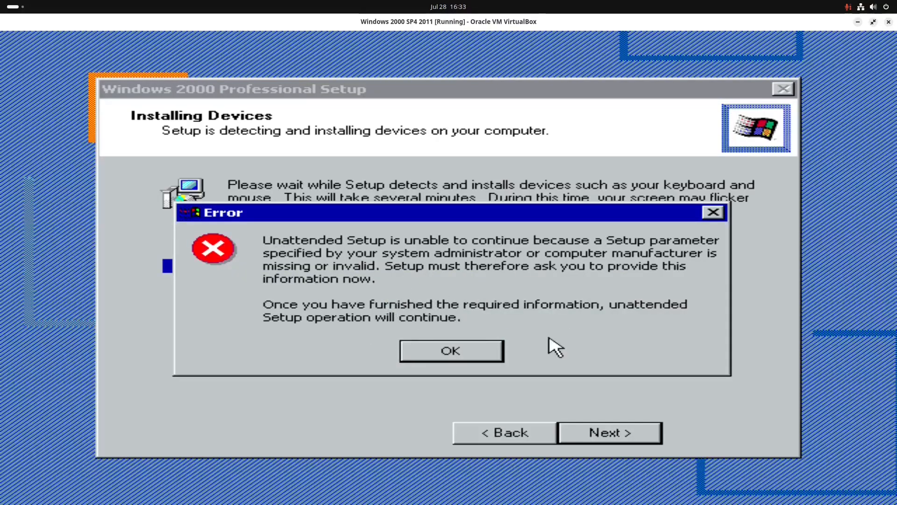
- Acknowledge the unattended setup error, enter the Windows 2000 product key and continue the setup
left_click(487, 358)
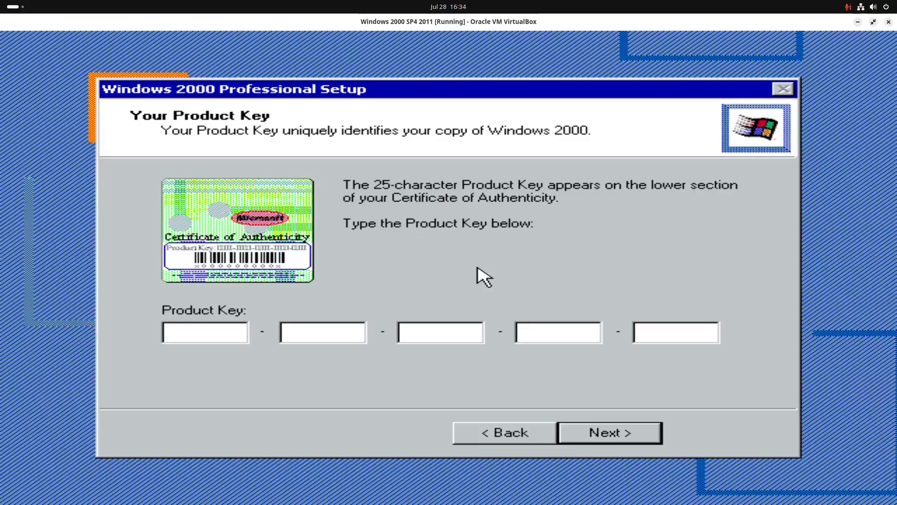
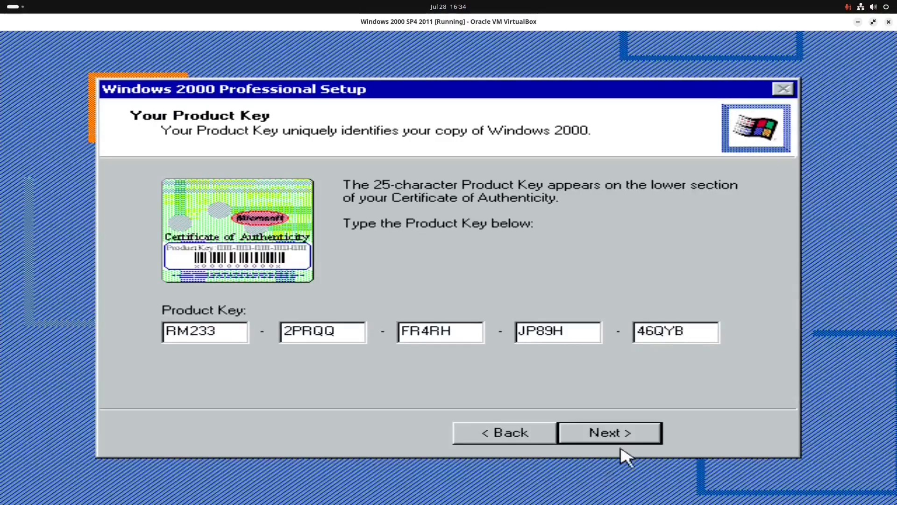
left_click(610, 433)
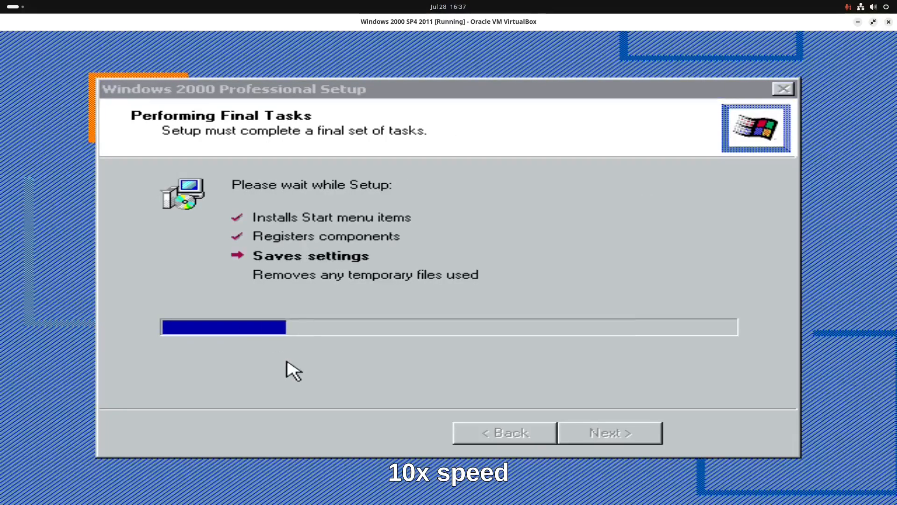
- Leave scaled mode and eject W2K-2011.iso from the virtual machine's optical drive
key("Control_R+c")
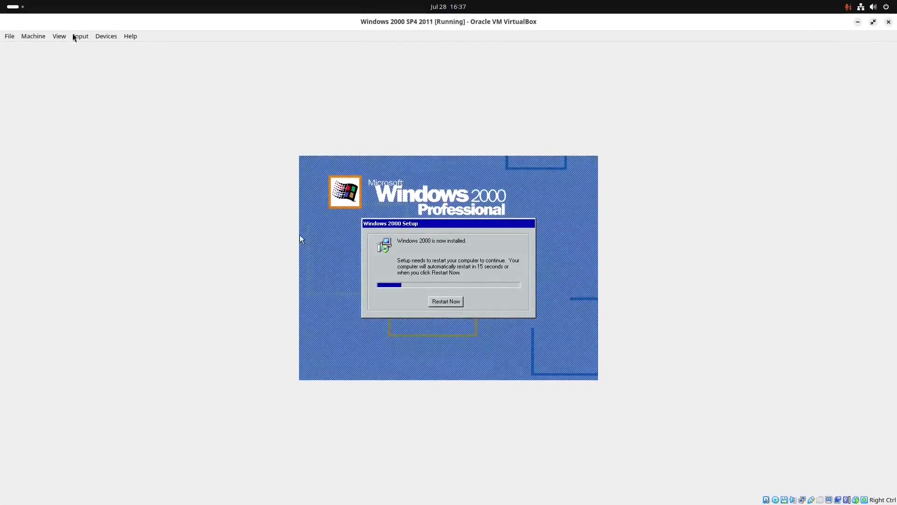
left_click(106, 36)
mouse_move(121, 47)
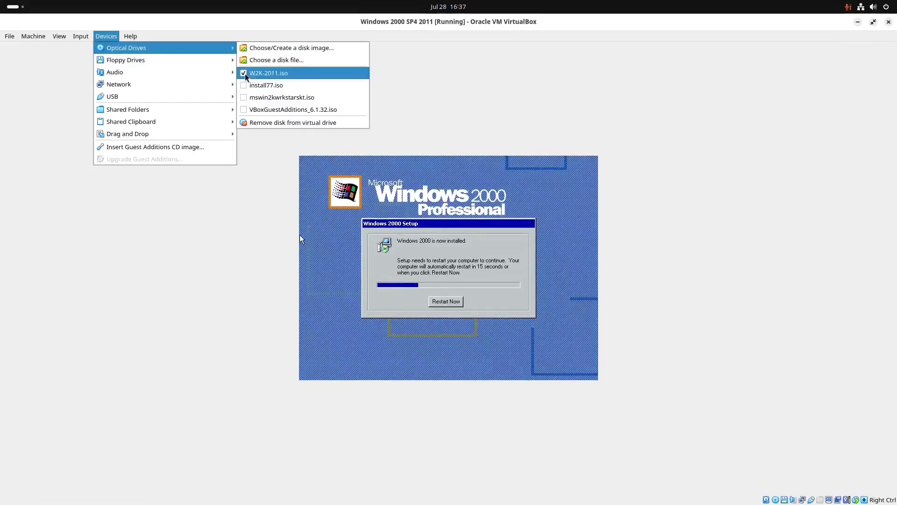
left_click(245, 74)
- Check that the optical drive has no disk image selected and return the virtual machine to scaled mode
left_click(100, 36)
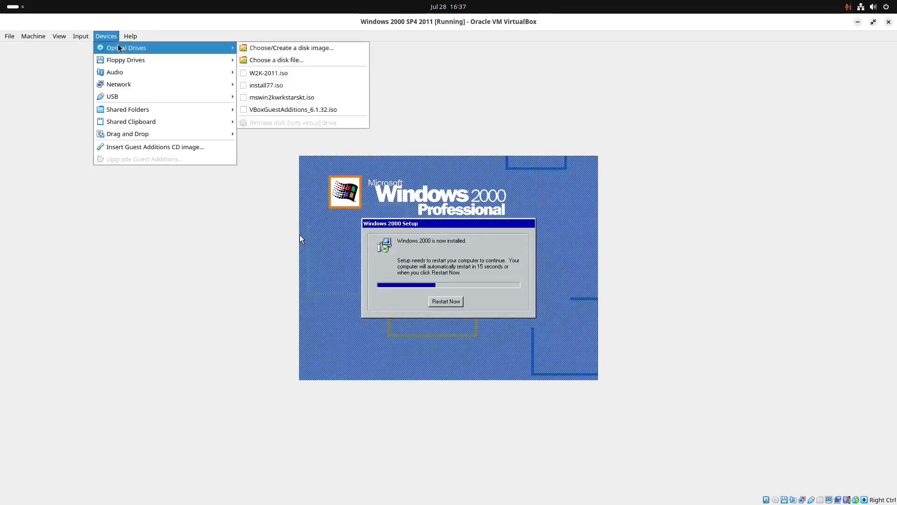
left_click(523, 109)
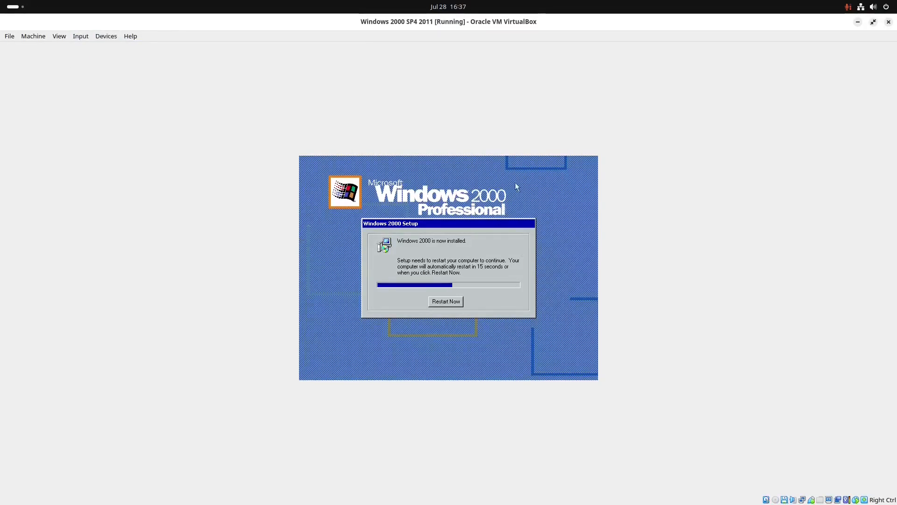
left_click(110, 37)
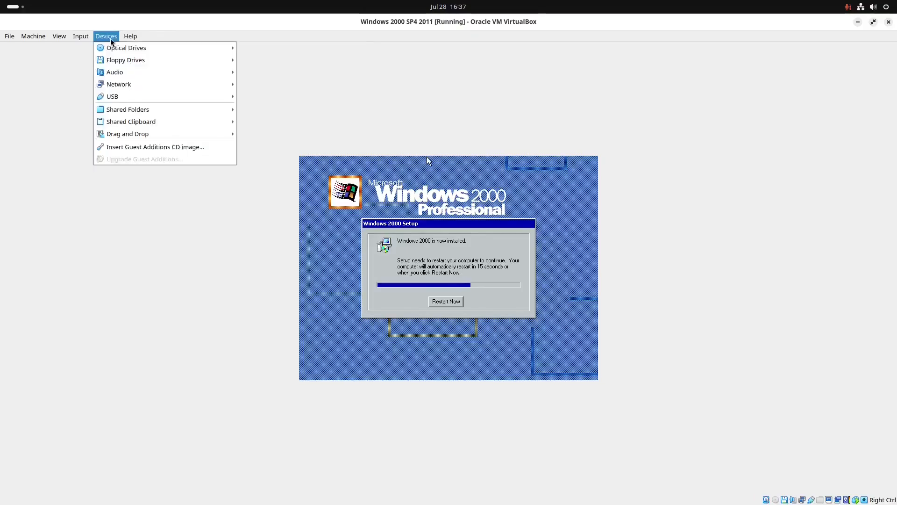
mouse_move(123, 48)
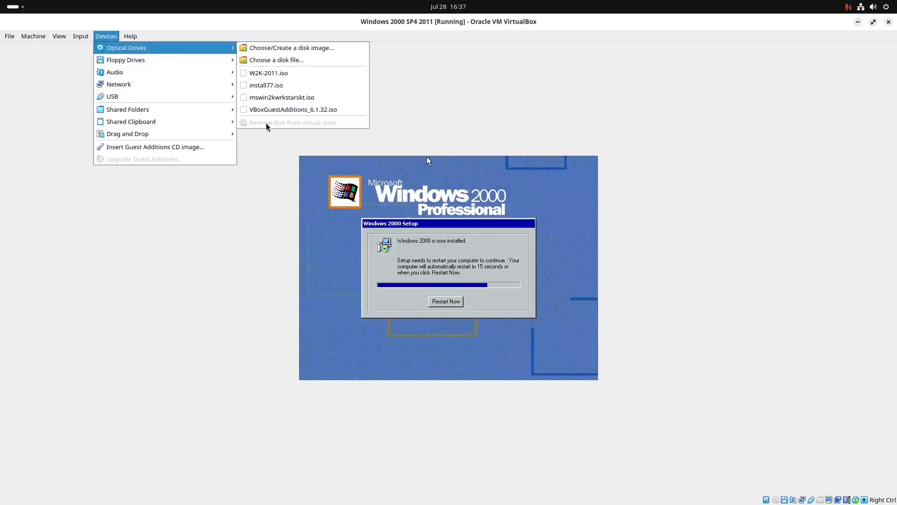
left_click(459, 106)
key("ctrl+c")
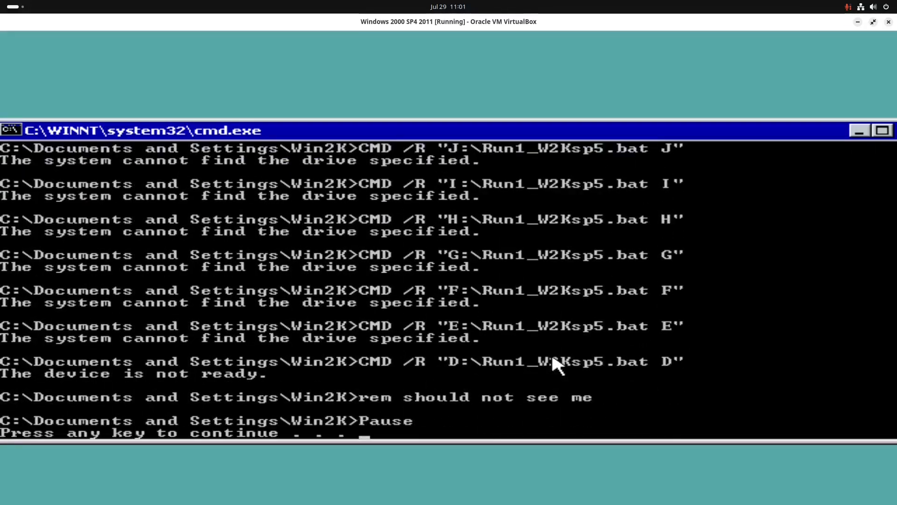
- Continue past the paused command script and exit the Getting Started with Windows 2000 screen
key("Return")
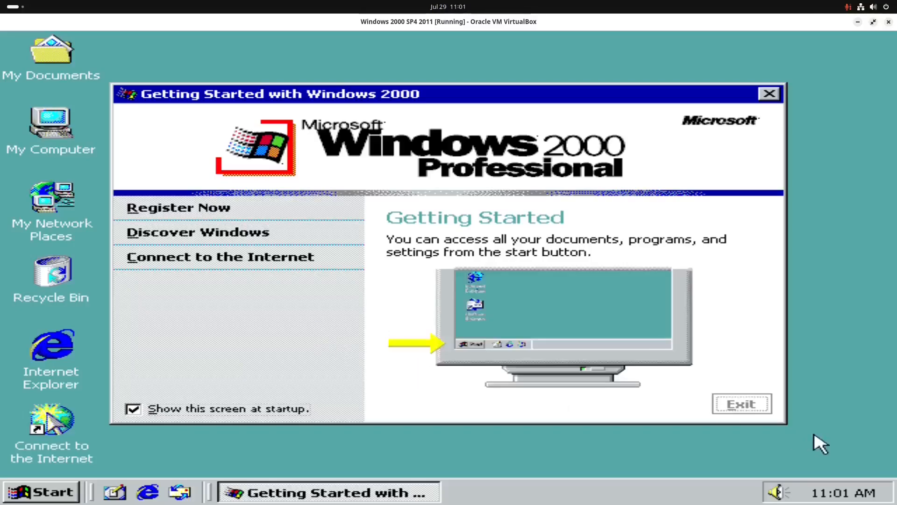
left_click(753, 409)
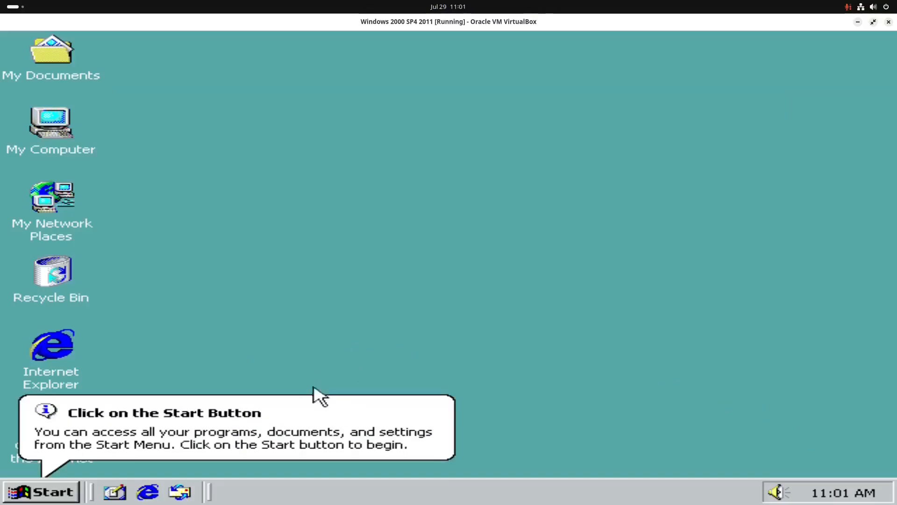
- Try to delete the Internet Explorer icon from the desktop and dismiss the Start button tip
left_click_drag(52, 344, 59, 280)
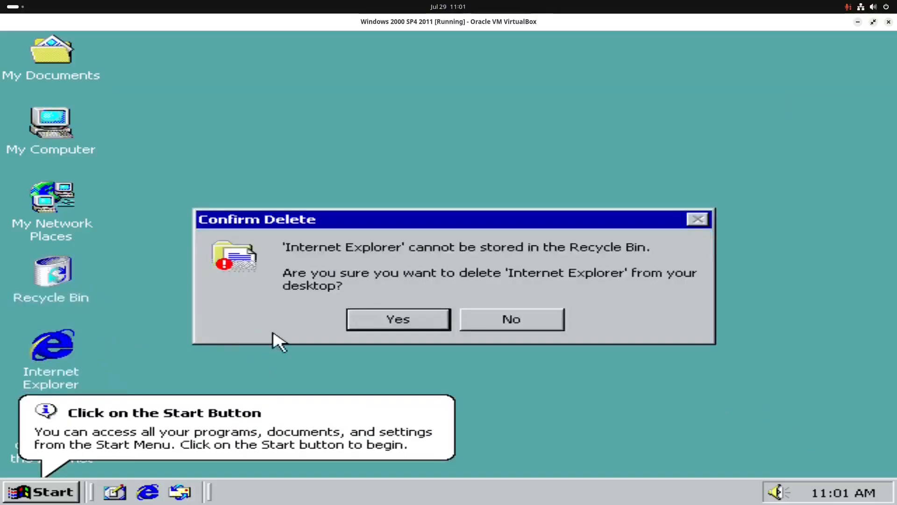
left_click(397, 319)
left_click(239, 419)
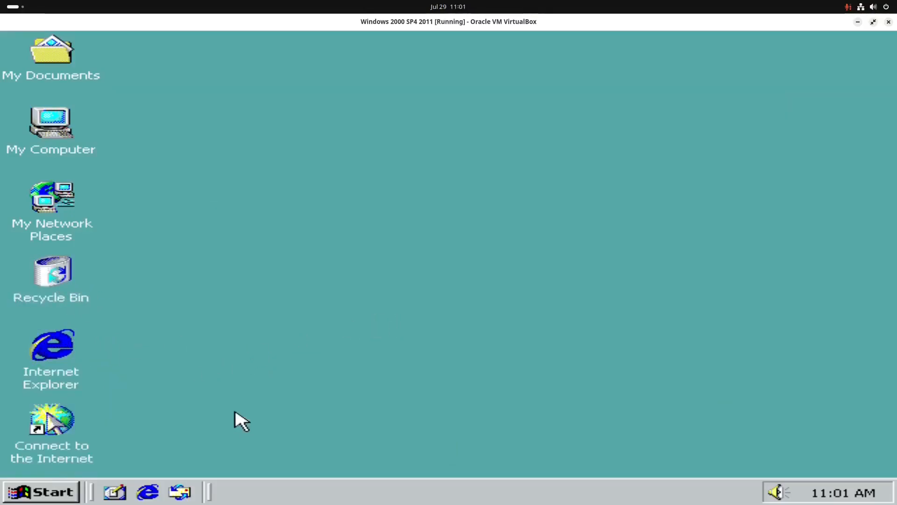
- Move the Internet Explorer desktop icon to the Recycle Bin and shift the Connect to the Internet shortcut up into its place
left_click_drag(46, 360, 56, 282)
left_click(397, 318)
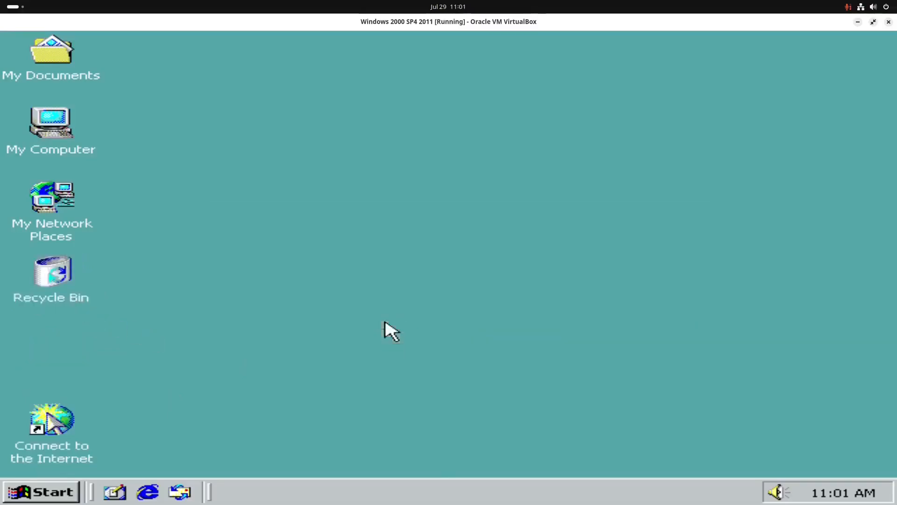
left_click_drag(36, 440, 47, 365)
- Check the status of the Local Area Connection in Network and Dial-up Connections and close the status dialog
left_click(41, 492)
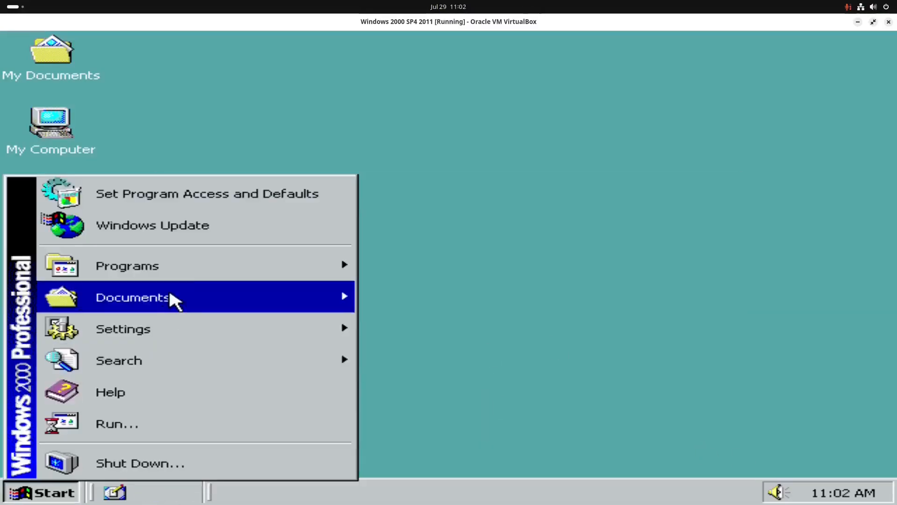
mouse_move(181, 271)
mouse_move(393, 262)
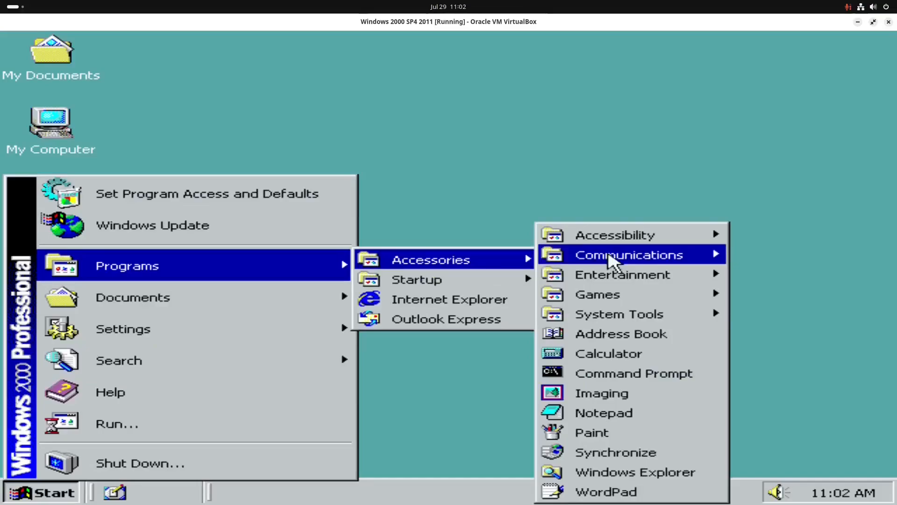
mouse_move(672, 262)
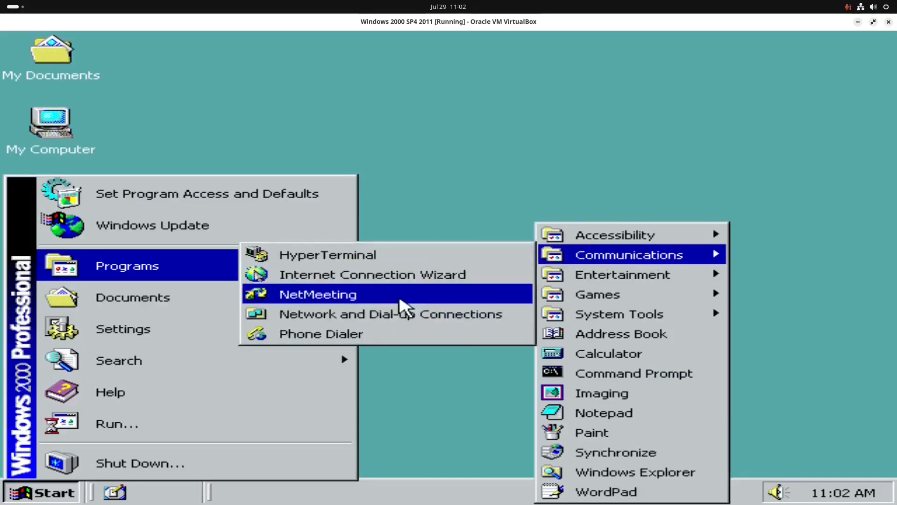
left_click(396, 310)
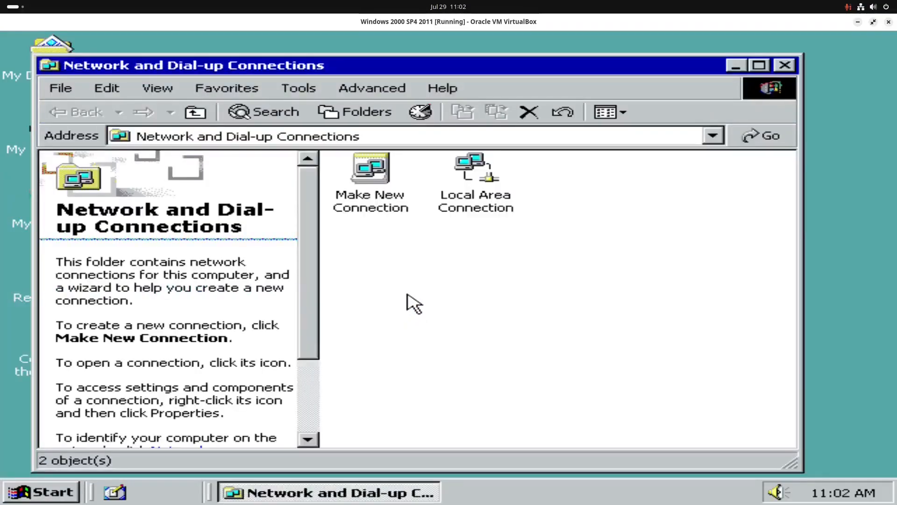
double_click(471, 186)
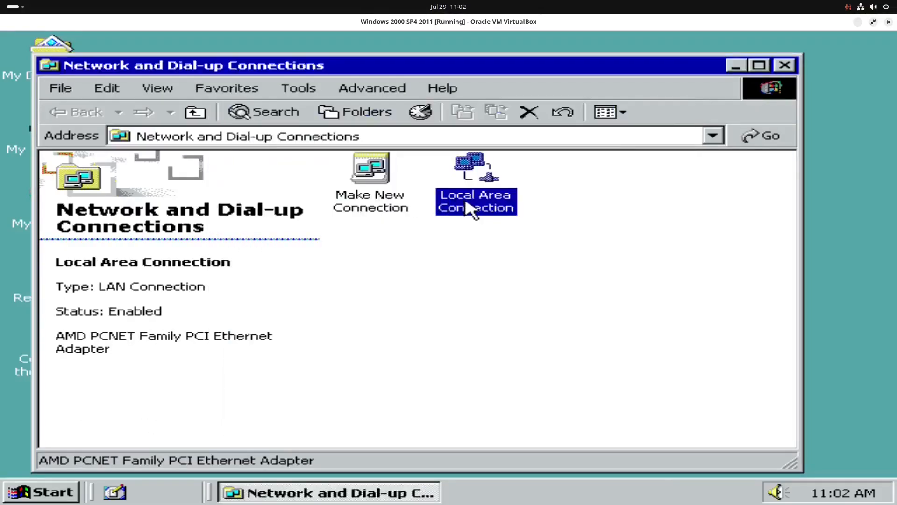
double_click(463, 201)
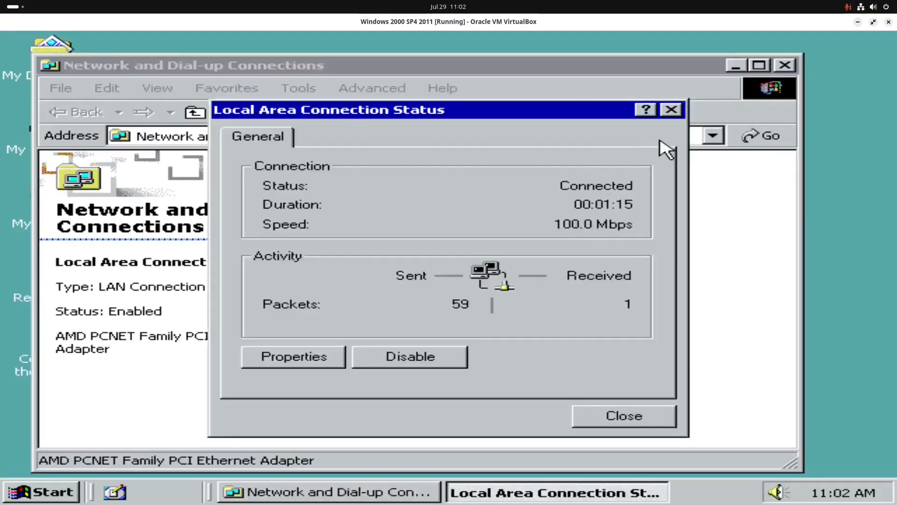
left_click(666, 113)
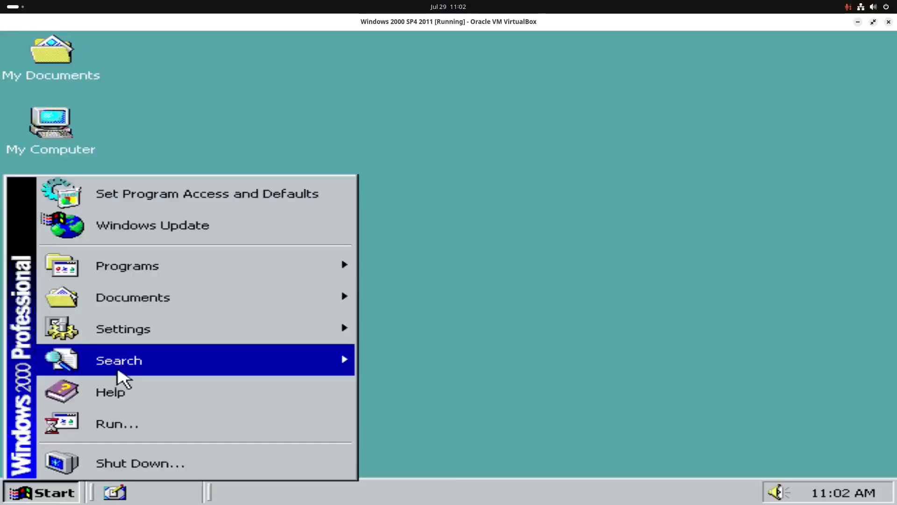
- Start a command prompt and ping 8.8.8.8 to test the network connection
left_click(166, 423)
type("cmd.exe")
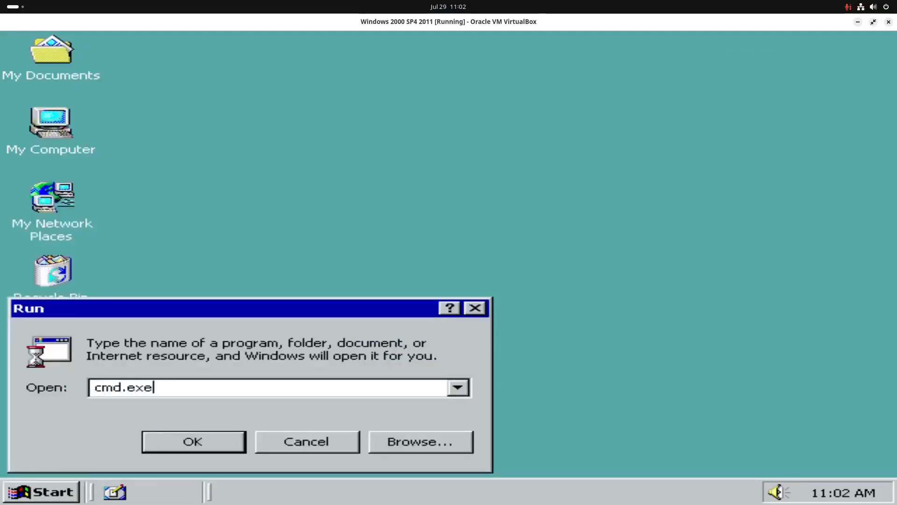
key("Return")
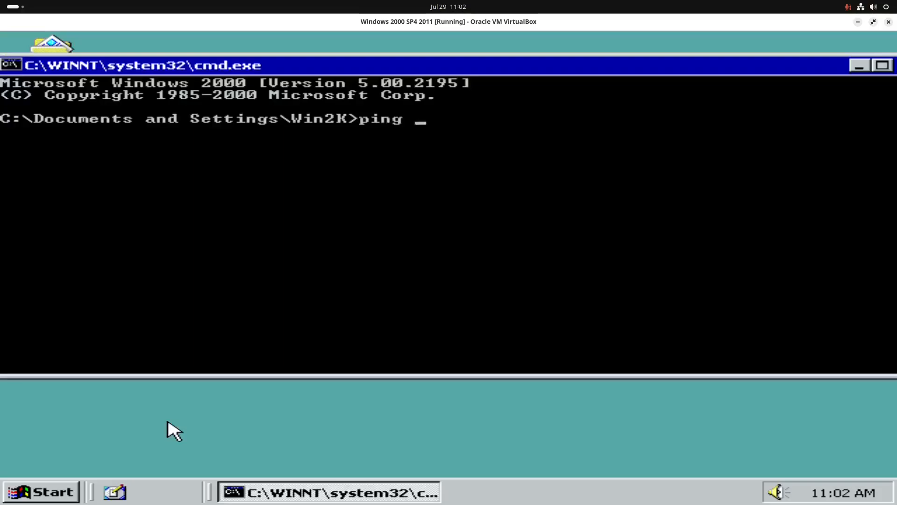
type("ping 8.8.8.8")
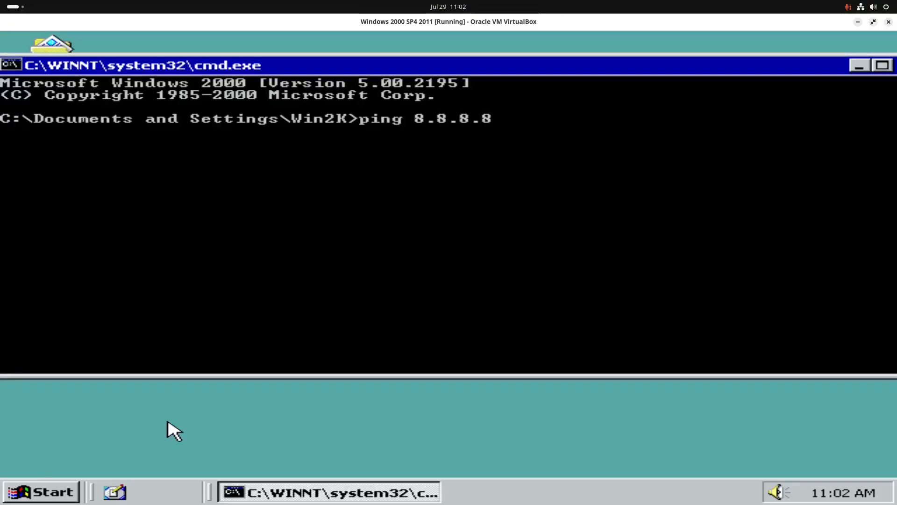
key("Return")
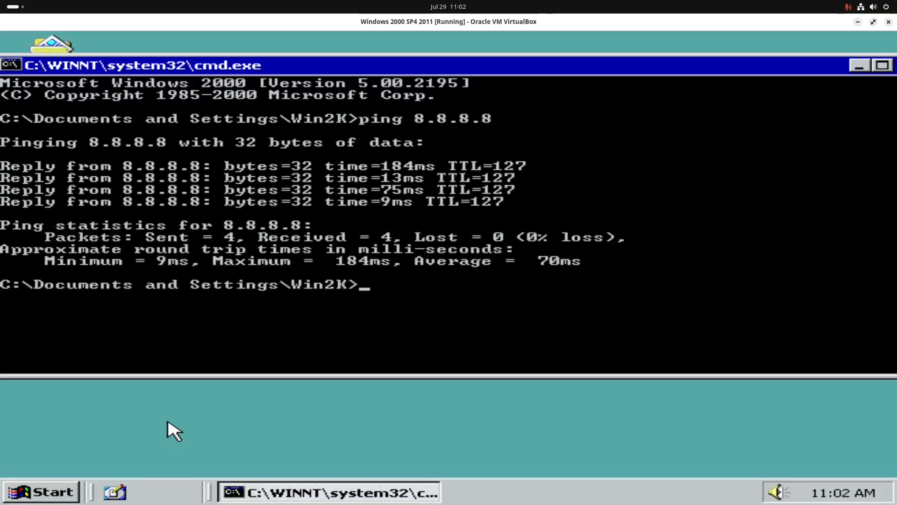
- In the Local Area Connection's properties, deselect File and Printer Sharing for Microsoft Networks and Client for Microsoft Networks
key("super")
mouse_move(178, 339)
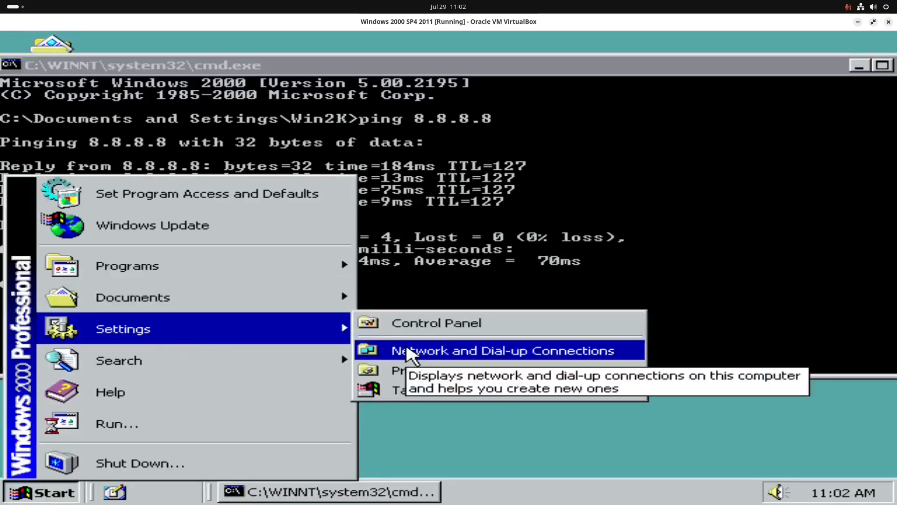
left_click(411, 357)
right_click(488, 203)
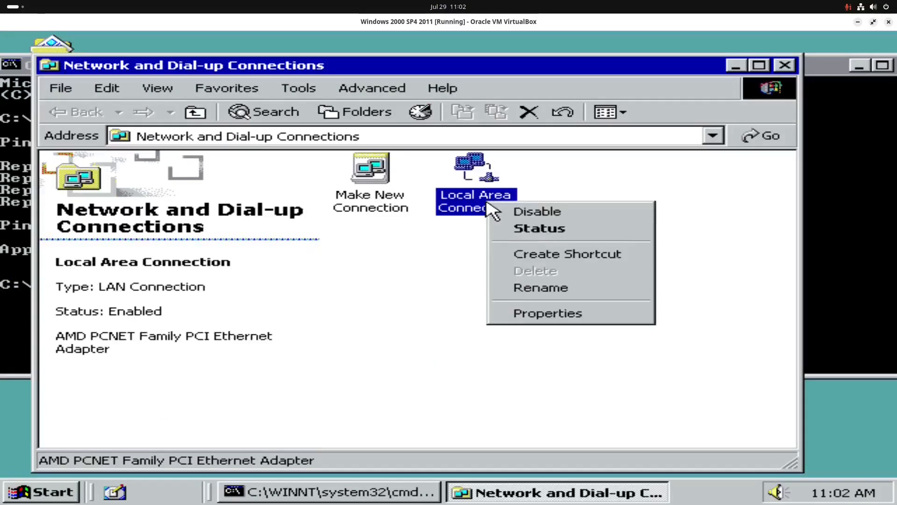
left_click(552, 318)
left_click(142, 231)
left_click(143, 215)
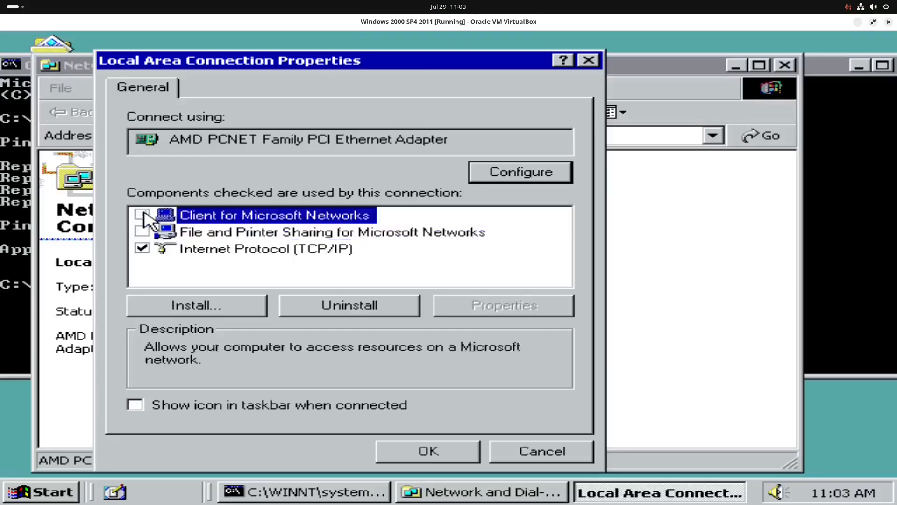
- Uninstall Client for Microsoft Networks and File and Printer Sharing for Microsoft Networks, without restarting the computer
left_click(344, 310)
left_click(425, 311)
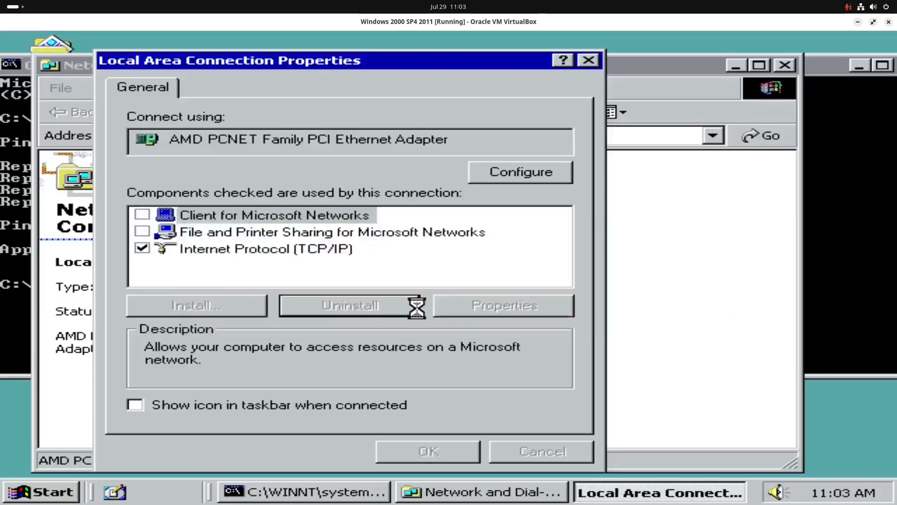
left_click(402, 325)
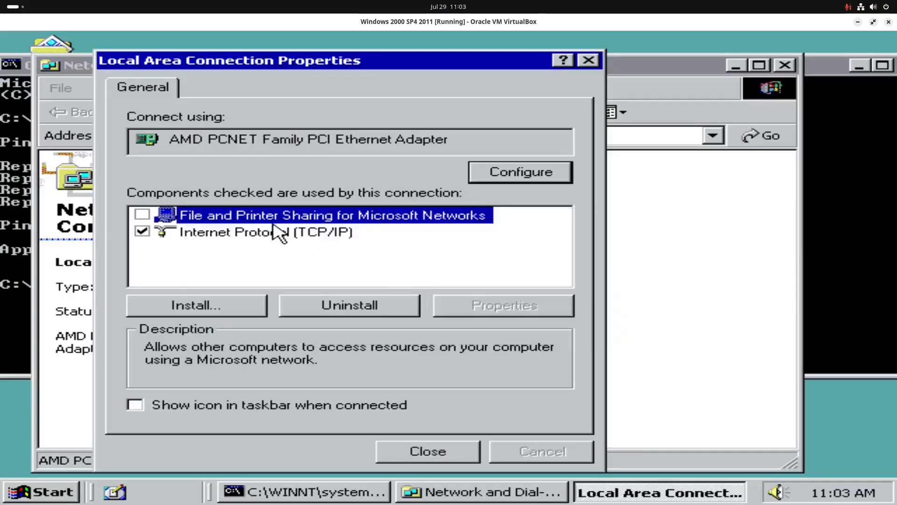
left_click(366, 318)
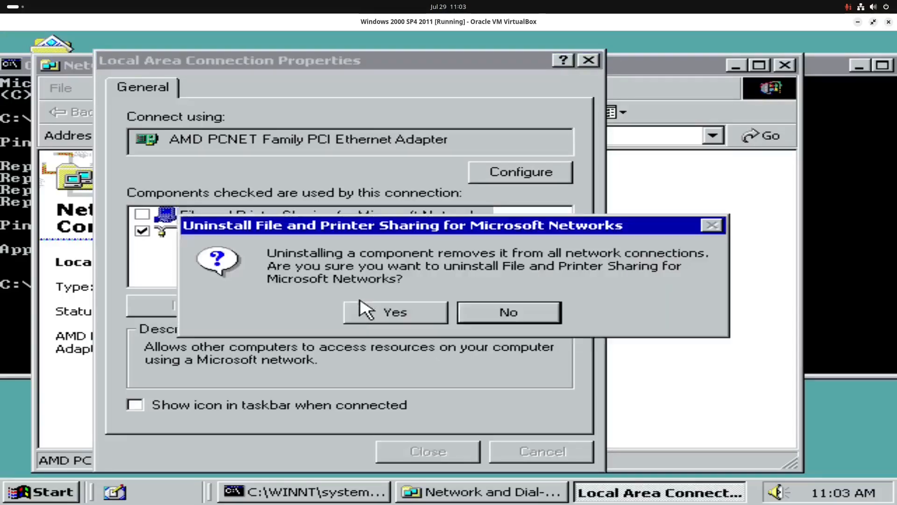
left_click(389, 322)
left_click(491, 328)
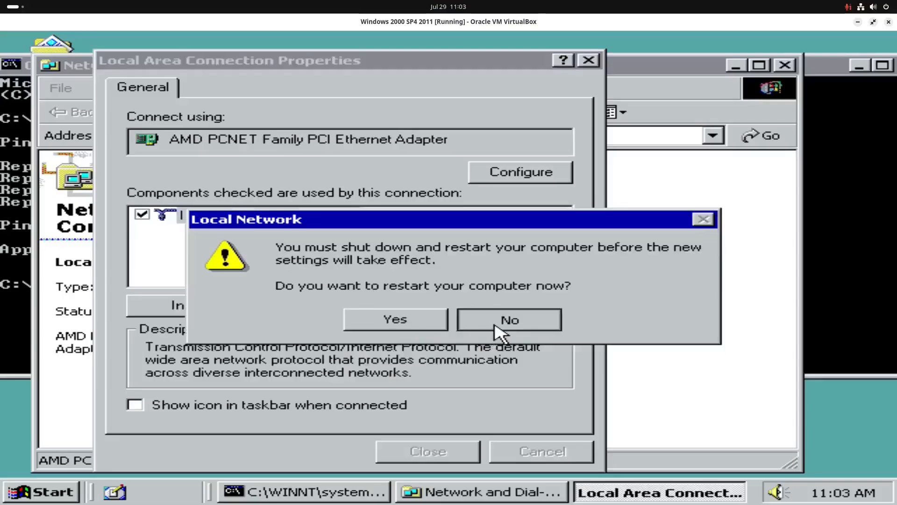
- Show the connection's icon in the taskbar when connected, decline the restart, and close the connections and command prompt windows
left_click(135, 405)
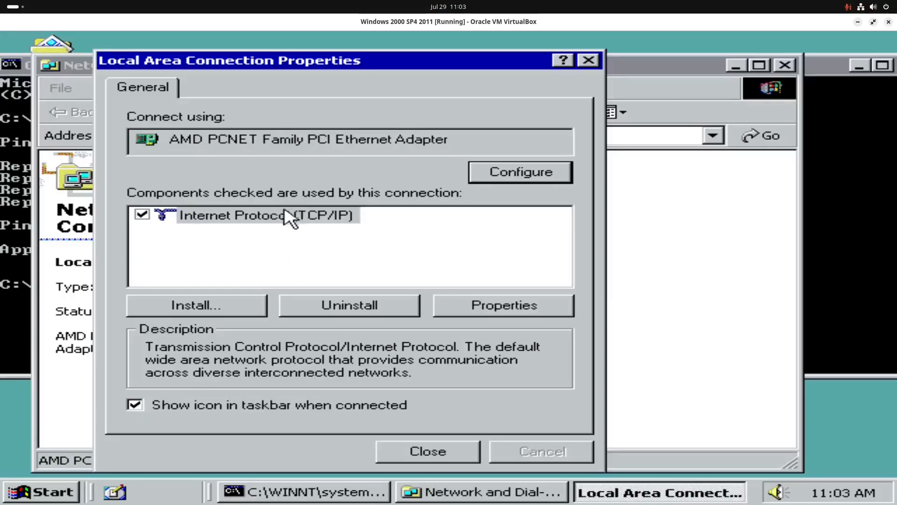
left_click(428, 451)
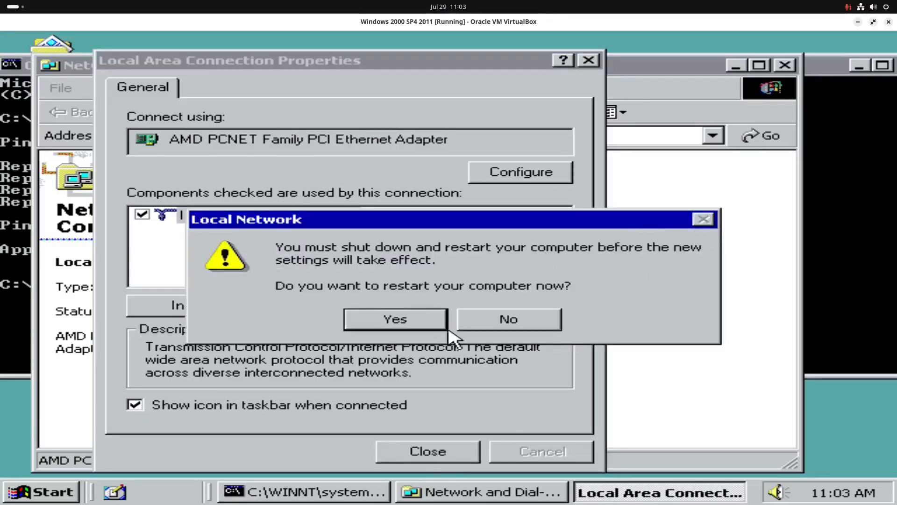
left_click(538, 320)
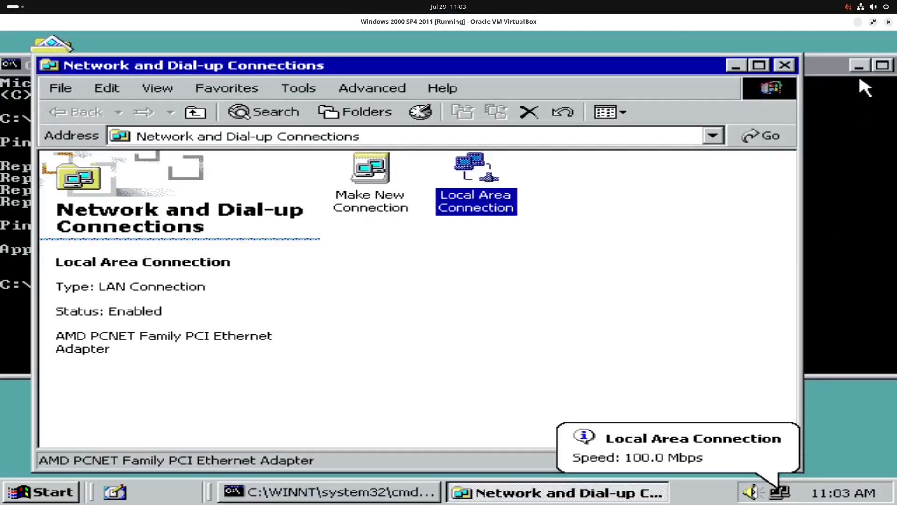
left_click(789, 67)
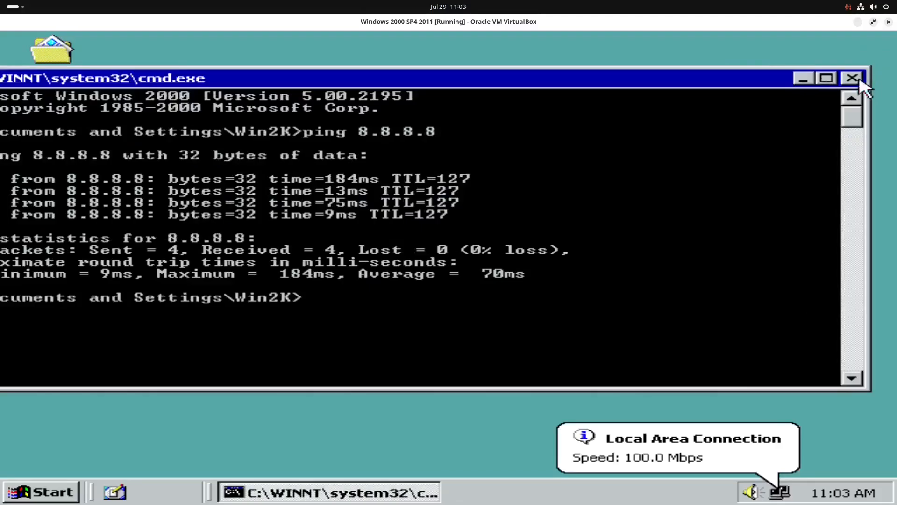
left_click(856, 80)
- Open the Services console and sort the services by status with the started ones first
left_click(65, 492)
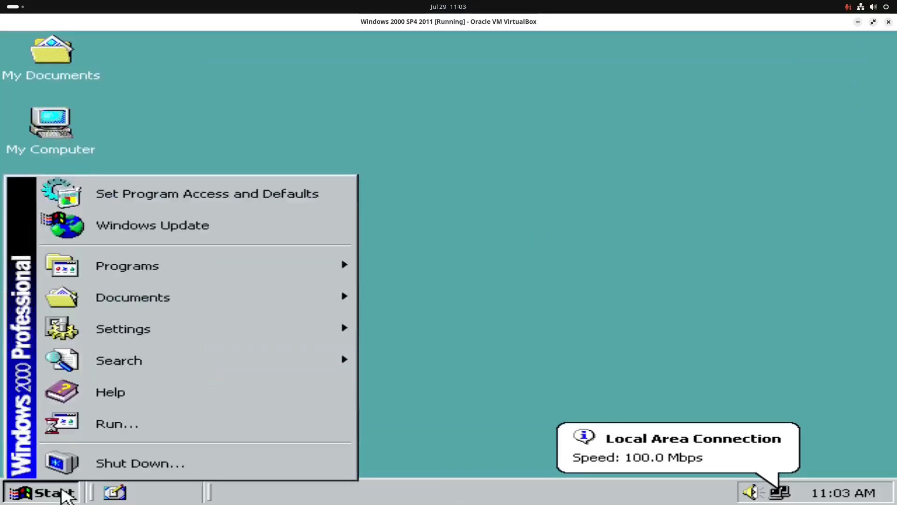
left_click(112, 427)
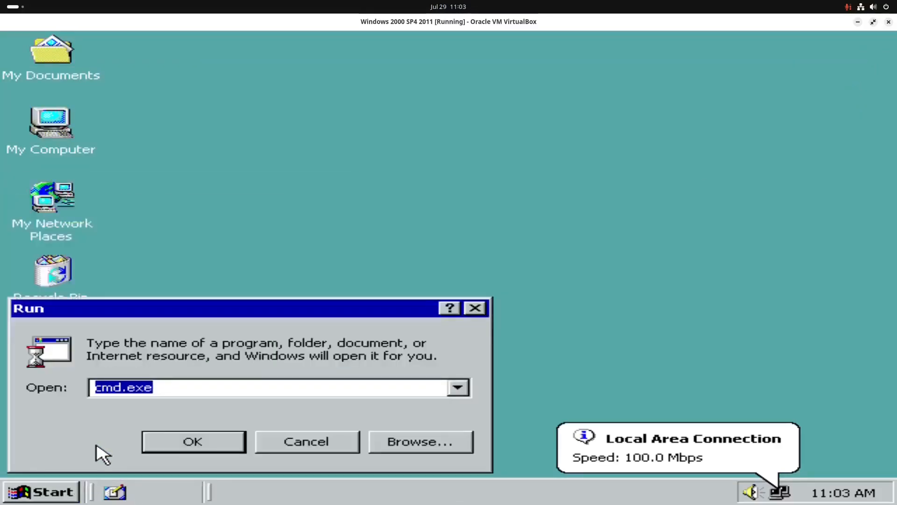
type("services.msc")
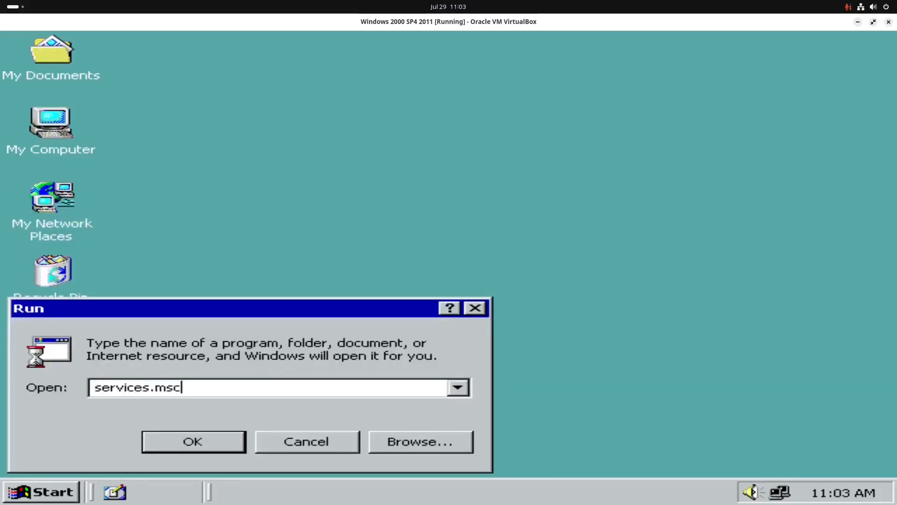
key("Return")
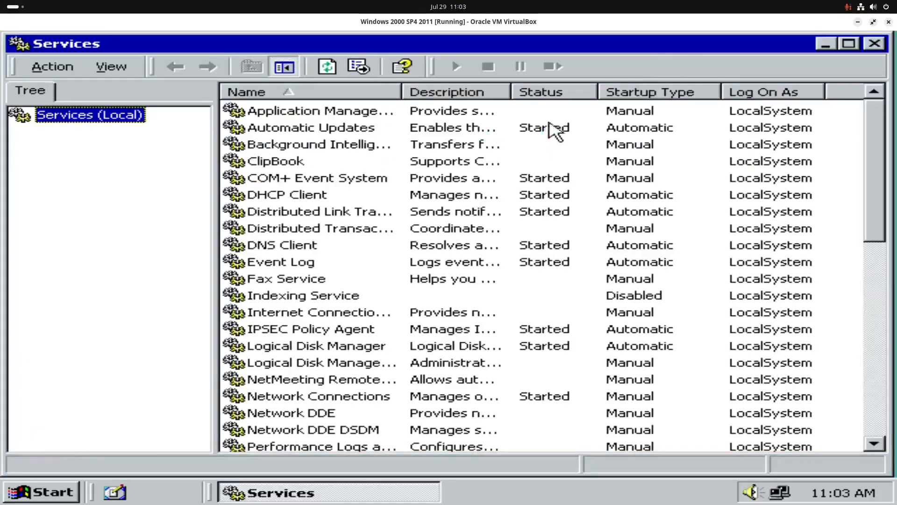
left_click(577, 94)
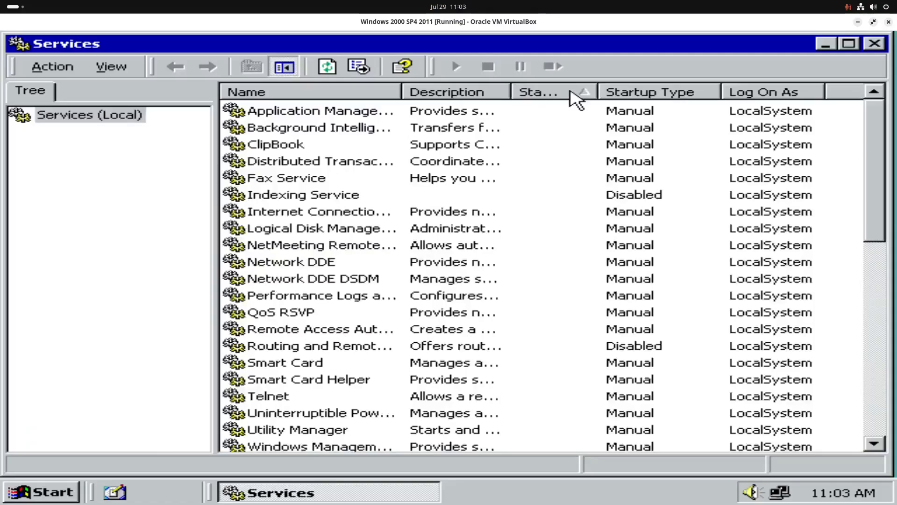
left_click(570, 91)
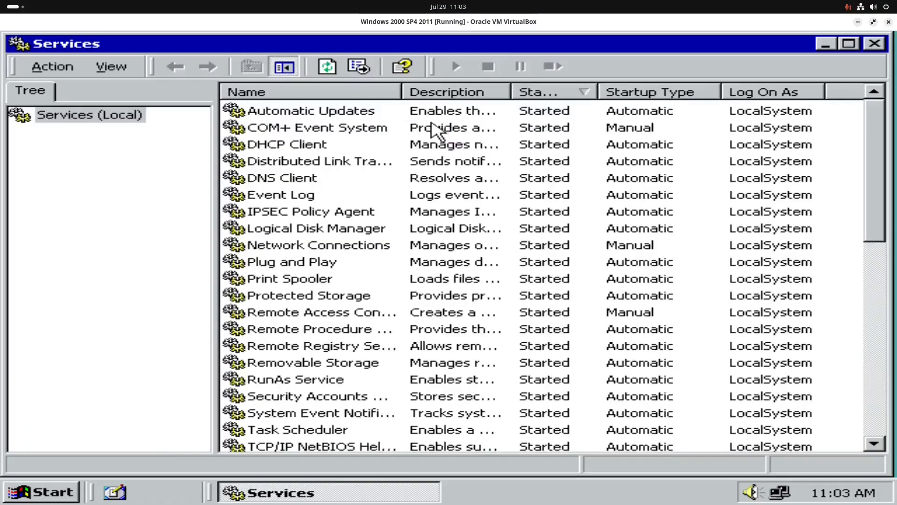
- Set the startup type of the Automatic Updates service to Disabled
double_click(366, 113)
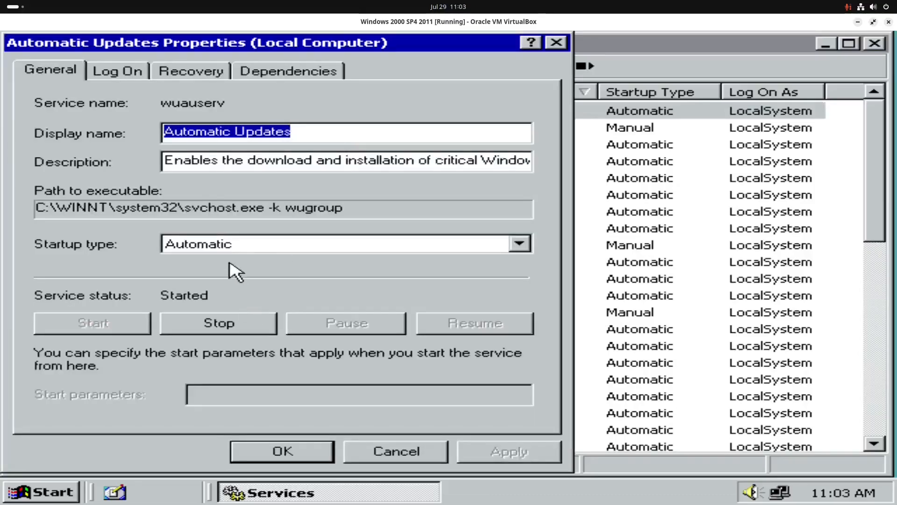
left_click(243, 243)
left_click(233, 287)
left_click(475, 452)
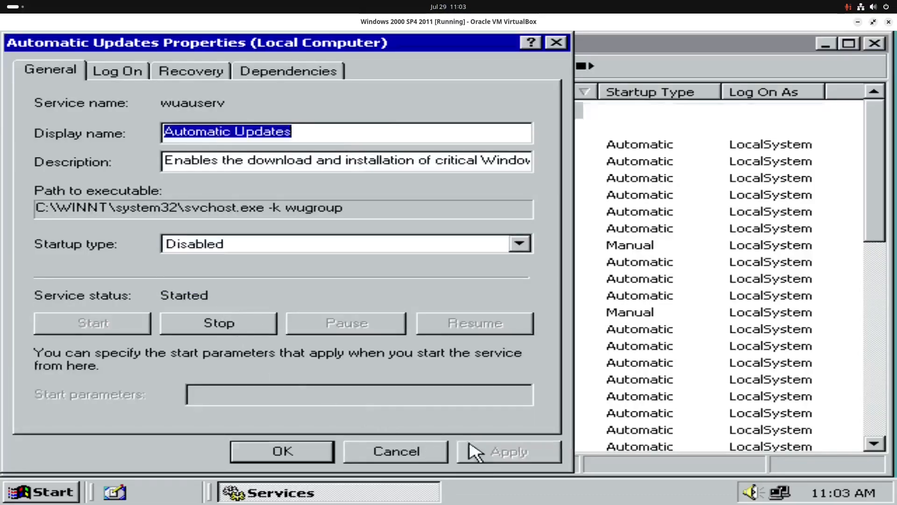
left_click(294, 460)
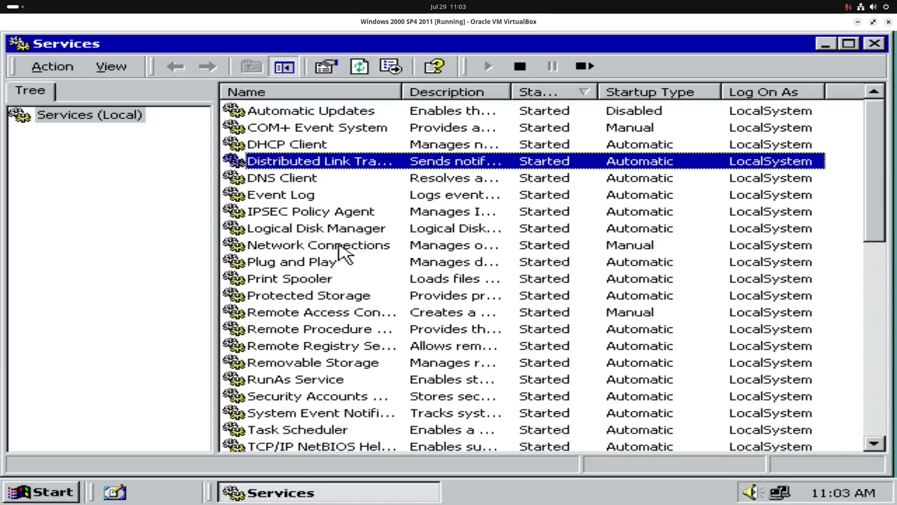
- Set the startup type of the Print Spooler service to Disabled
double_click(321, 281)
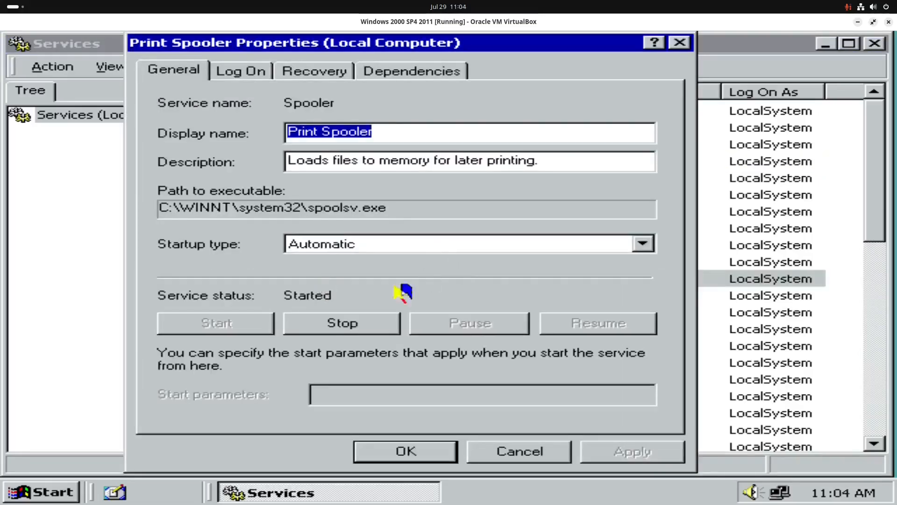
left_click(398, 247)
left_click(361, 288)
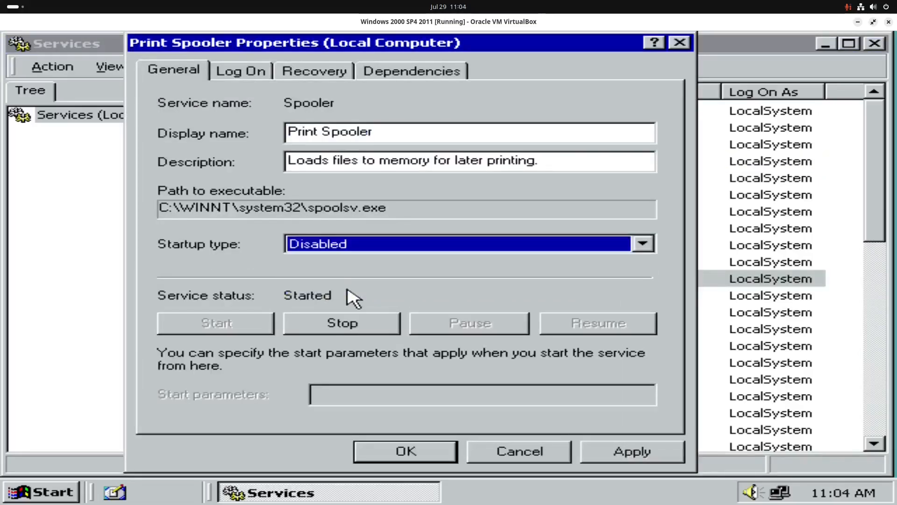
left_click(632, 462)
left_click(426, 456)
- Set the startup type of the Remote Registry Service to Disabled
scroll(296, 286, "down", 1)
double_click(299, 295)
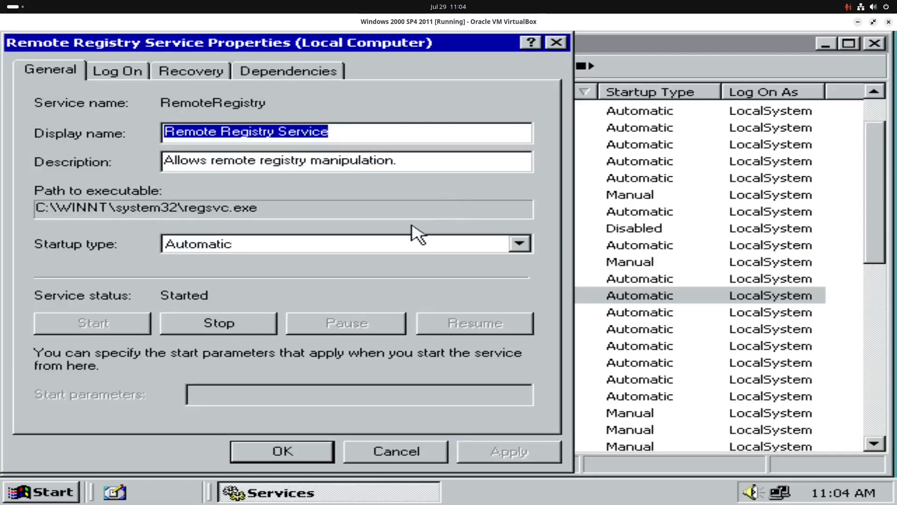
left_click(436, 245)
left_click(325, 286)
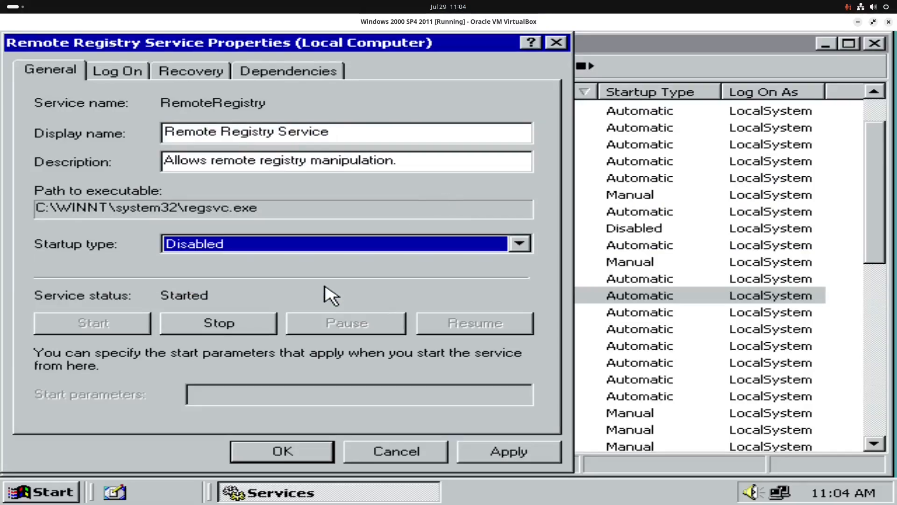
left_click(471, 458)
left_click(299, 456)
- Set the startup type of the RunAs Service to Disabled
double_click(356, 334)
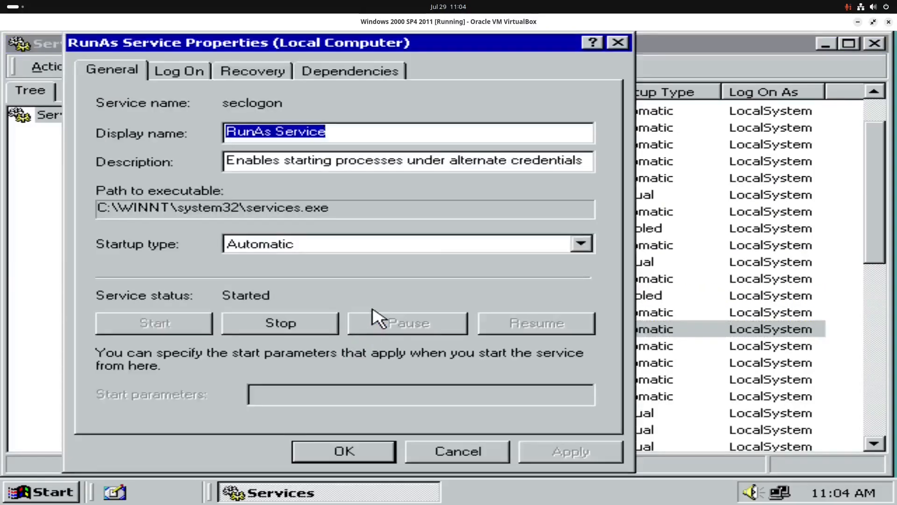
left_click(416, 245)
left_click(372, 286)
left_click(533, 449)
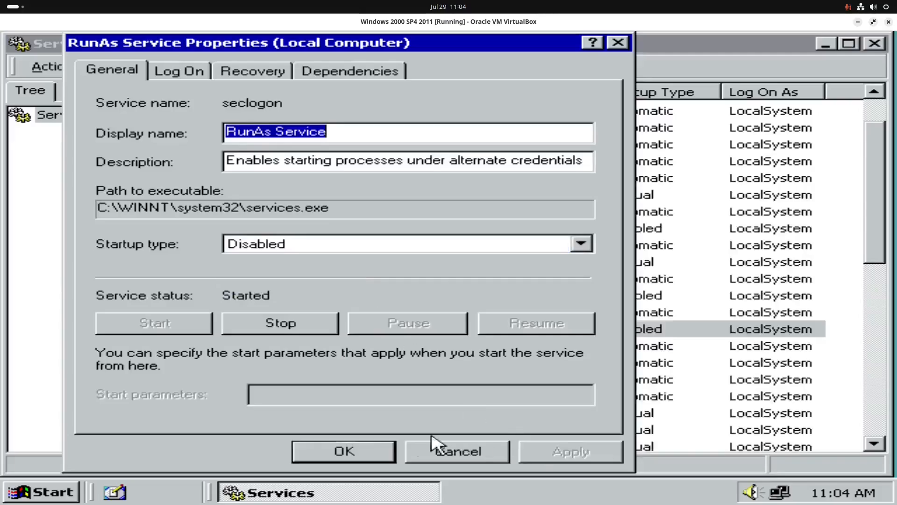
left_click(345, 452)
- Set the startup type of the Task Scheduler service to Disabled
double_click(365, 379)
left_click(429, 244)
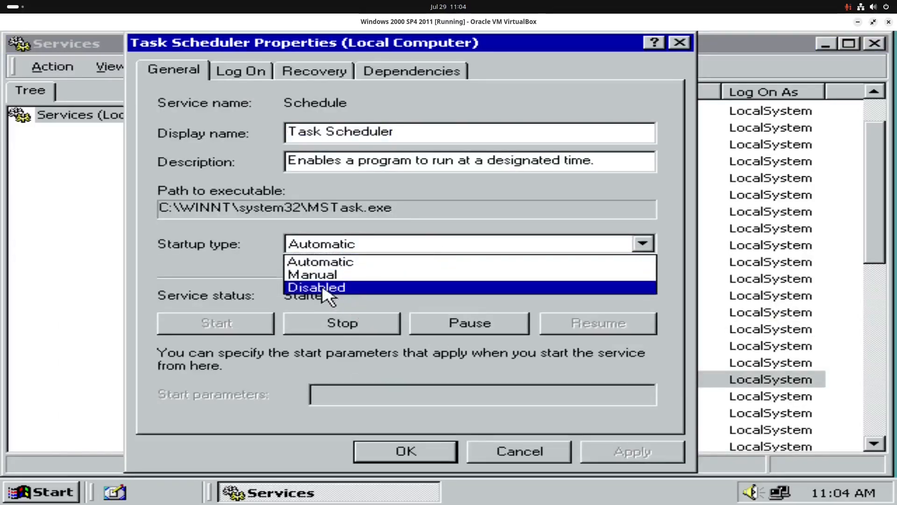
left_click(348, 289)
left_click(638, 451)
left_click(409, 451)
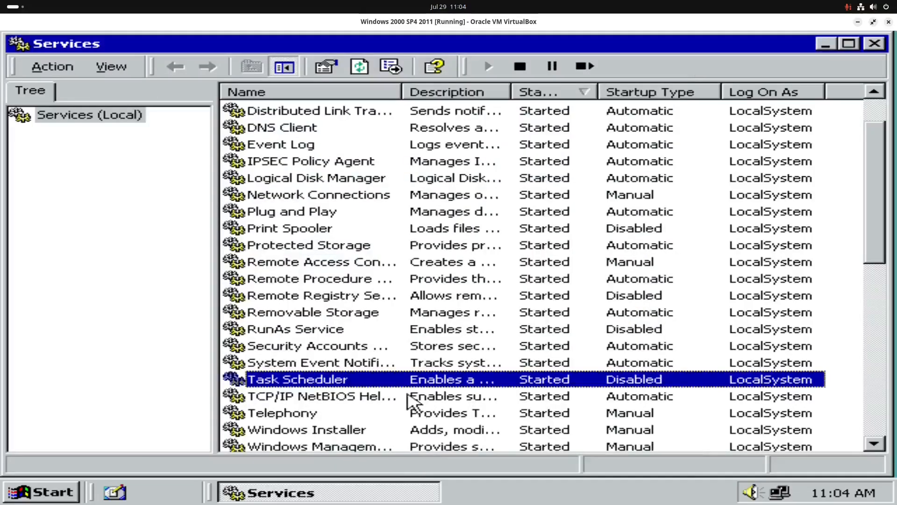
- Set the startup type of the Telephony service to Disabled
scroll(406, 396, "down", 1)
double_click(326, 364)
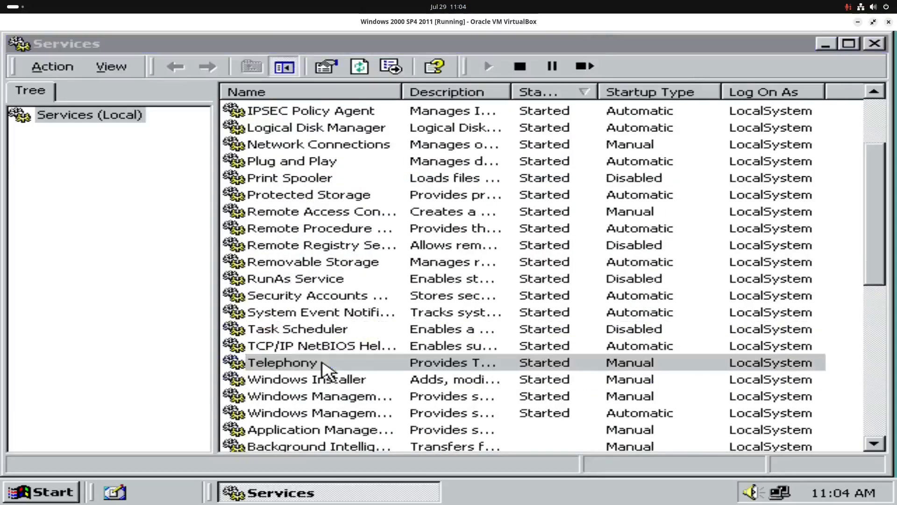
left_click(364, 244)
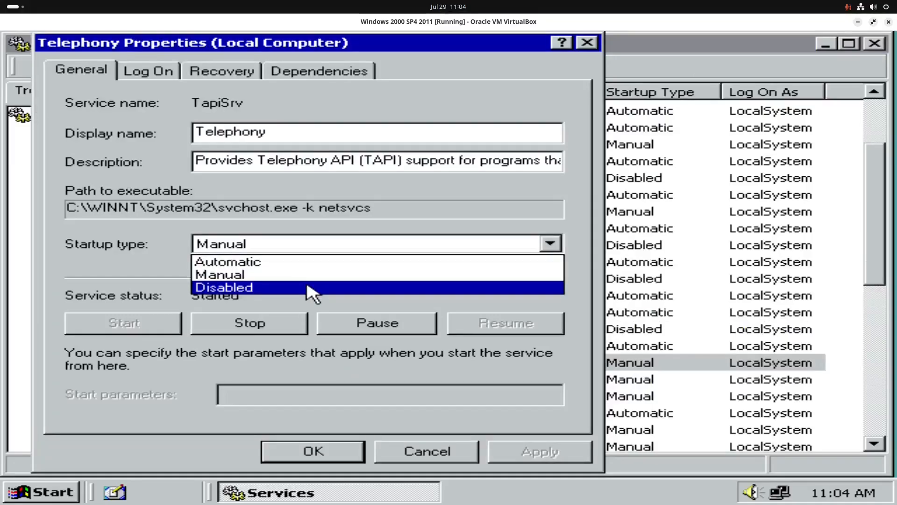
left_click(373, 289)
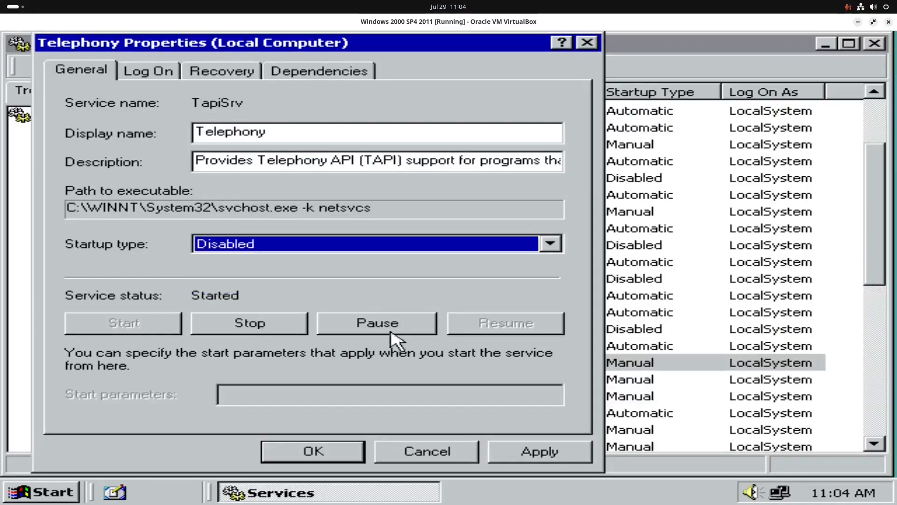
left_click(516, 451)
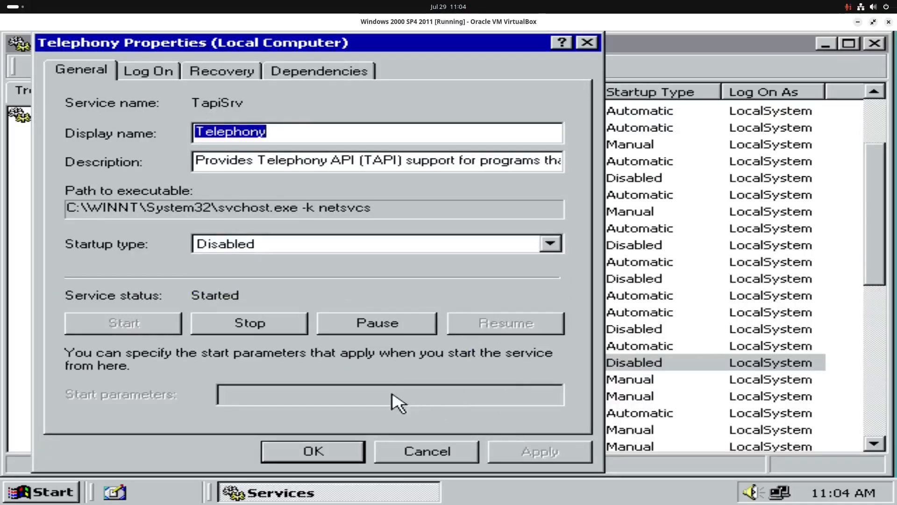
left_click(312, 446)
- Set the startup type of the TCP/IP NetBIOS Helper Service to Disabled
scroll(352, 334, "down", 2)
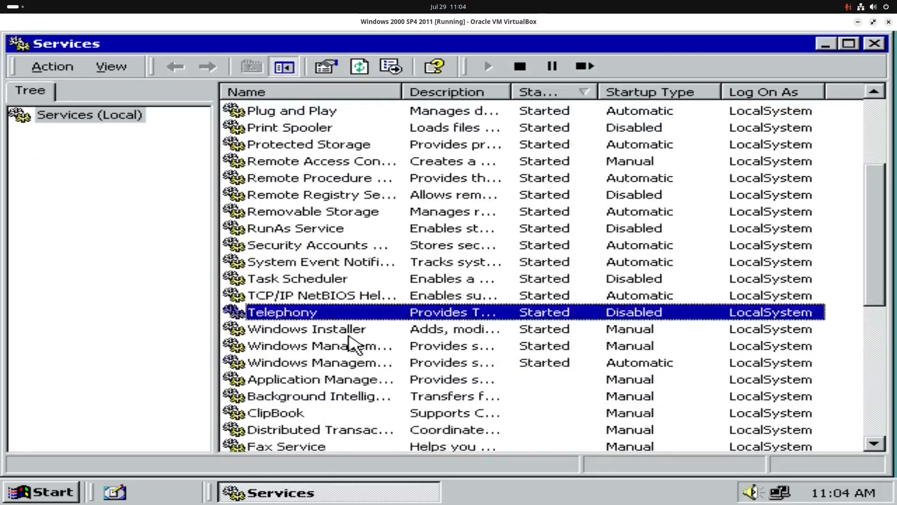
double_click(358, 246)
left_click(565, 245)
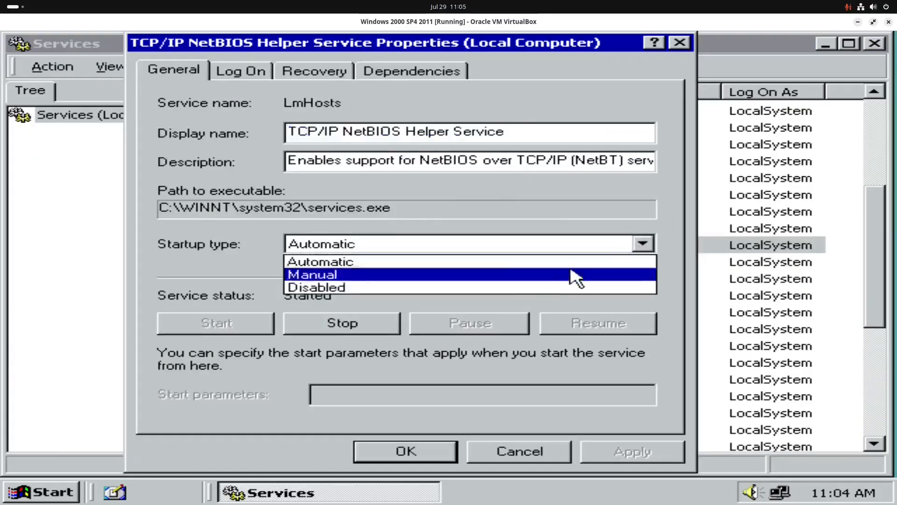
left_click(423, 287)
left_click(611, 450)
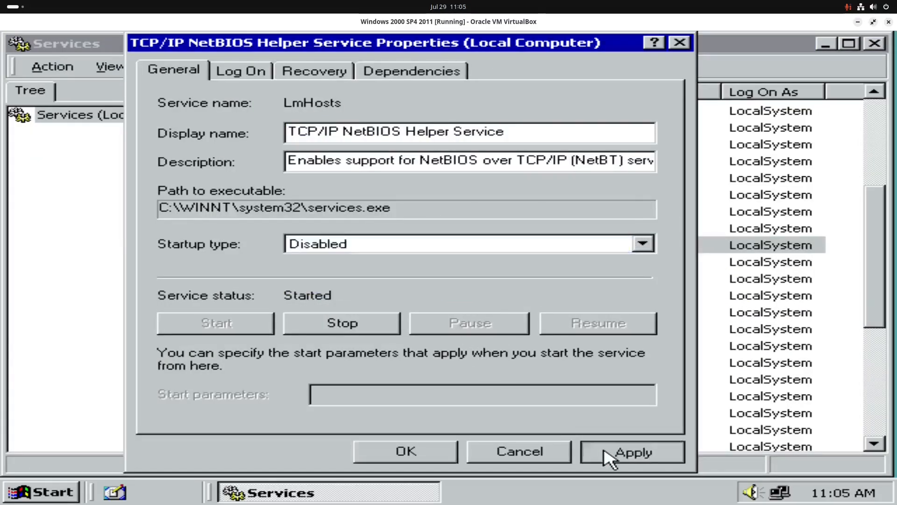
left_click(434, 447)
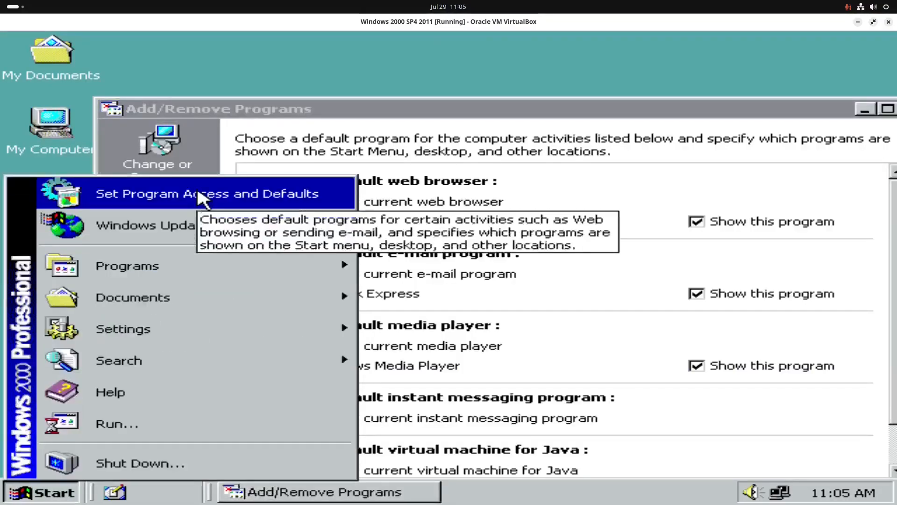
- Deselect Internet Explorer and Outlook Express in the Windows Components Wizard and start configuring the components
left_click(578, 193)
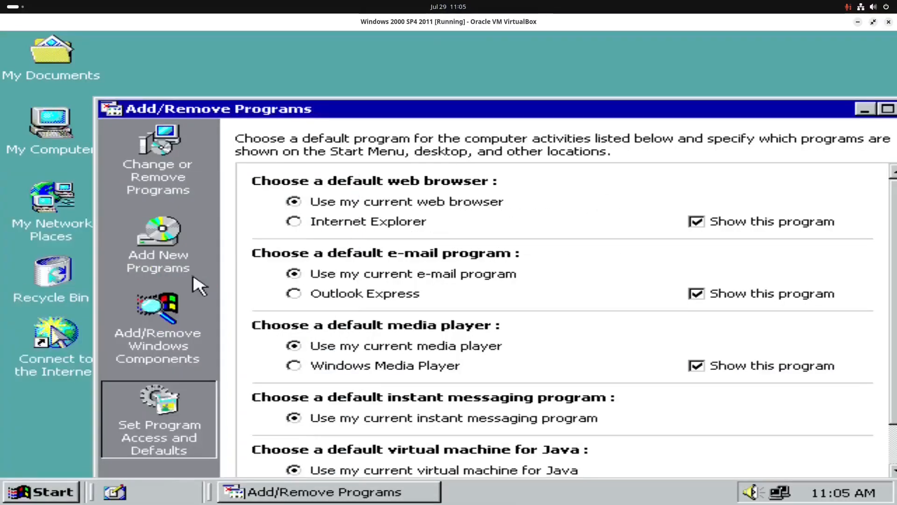
left_click(171, 347)
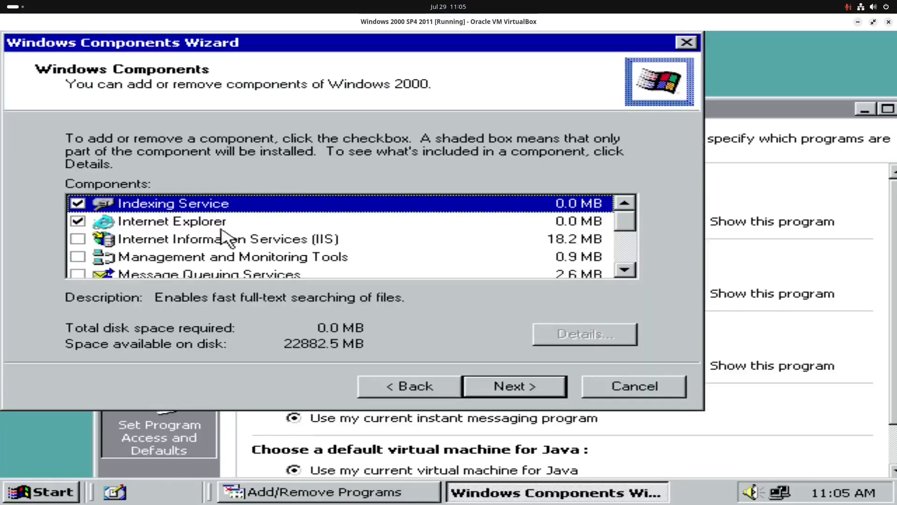
scroll(220, 236, "down", 3)
scroll(215, 238, "up", 3)
left_click(78, 220)
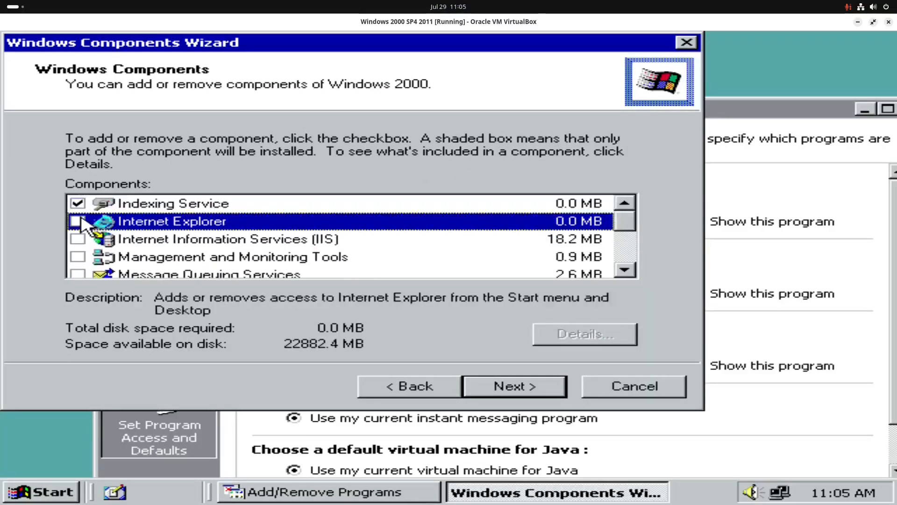
scroll(154, 224, "down", 1)
scroll(148, 225, "down", 1)
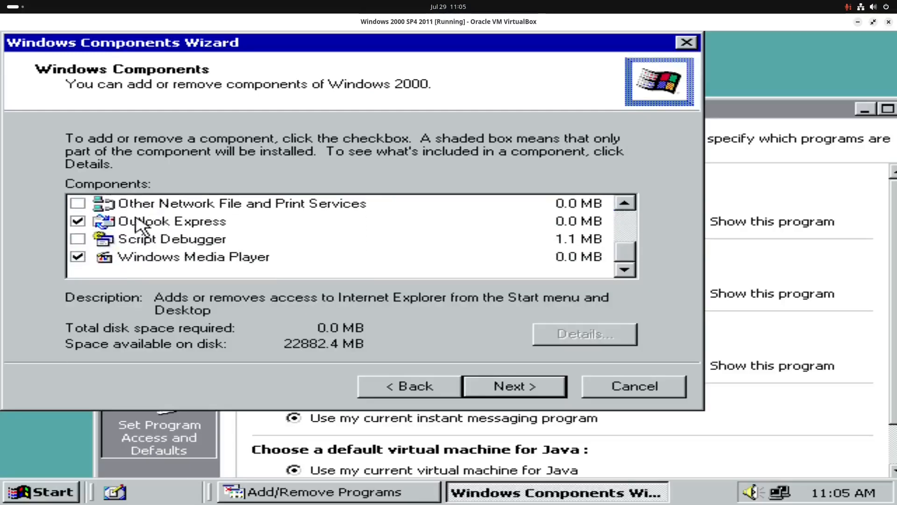
left_click(79, 222)
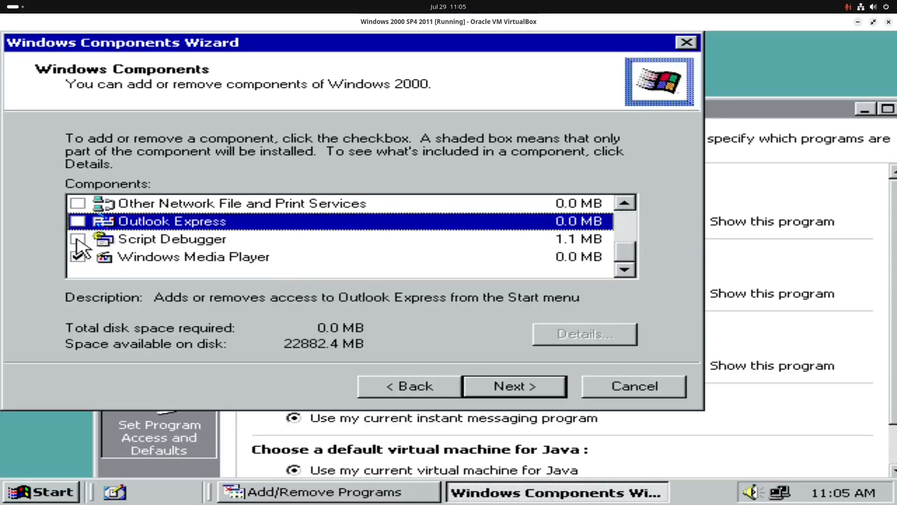
left_click(78, 239)
left_click(499, 390)
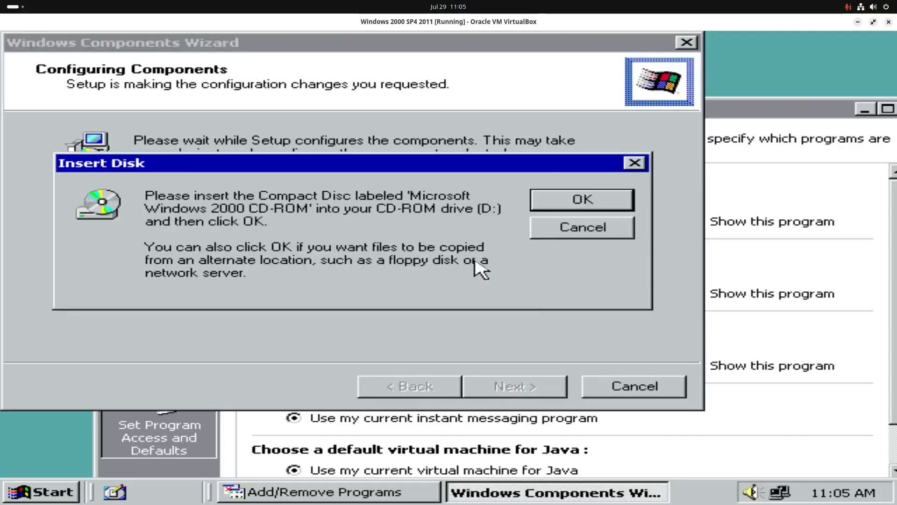
- Insert W2K-2011.iso into the virtual optical drive and complete the Windows Components Wizard
key("Control_R+c")
left_click(107, 36)
mouse_move(121, 48)
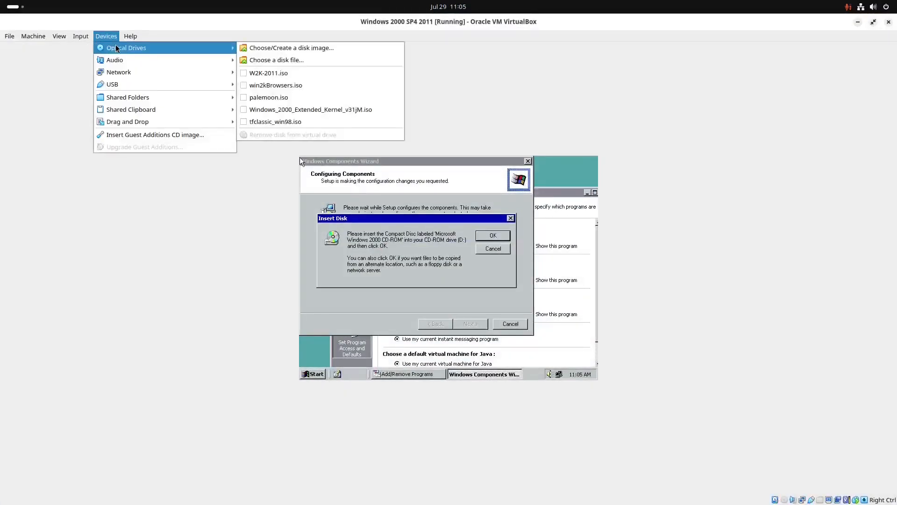
left_click(268, 74)
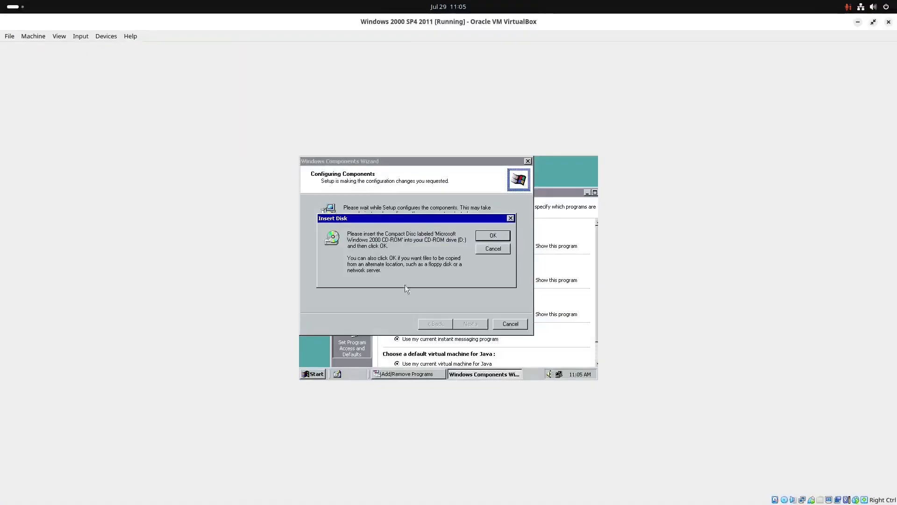
key("Control_R+c")
left_click(567, 198)
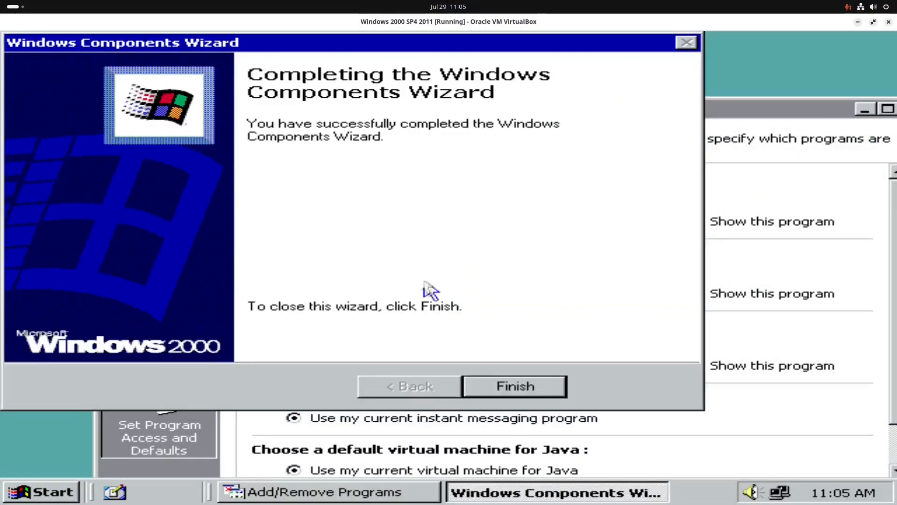
left_click(515, 386)
- View the currently installed programs, and close Add/Remove Programs and the Windows 2000 CD window
left_click(171, 189)
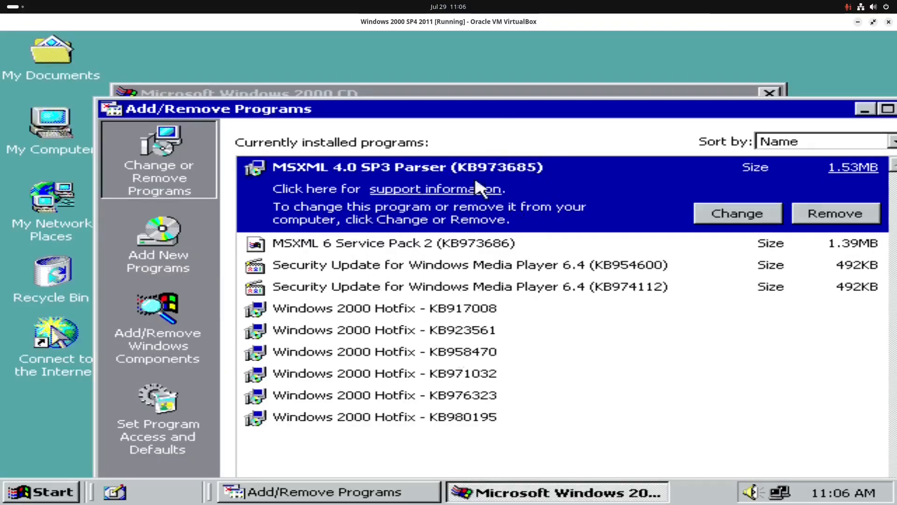
left_click_drag(685, 112, 631, 105)
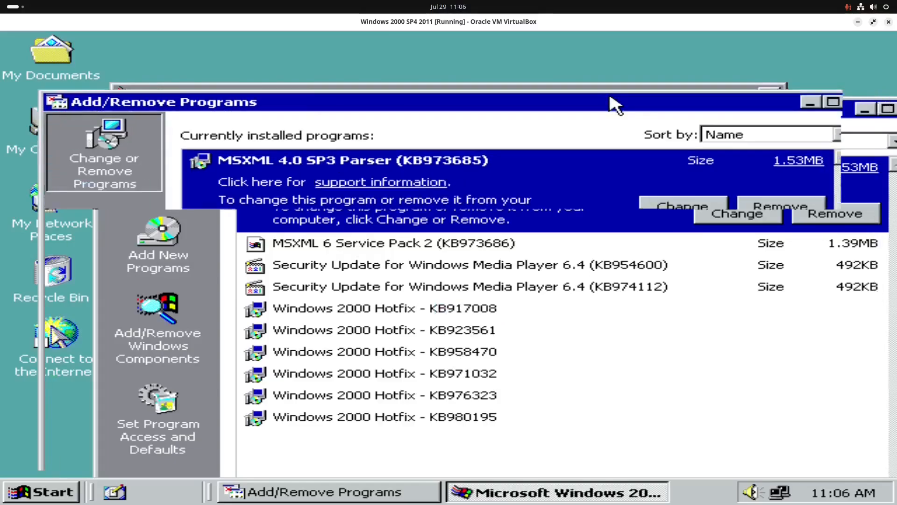
left_click(860, 102)
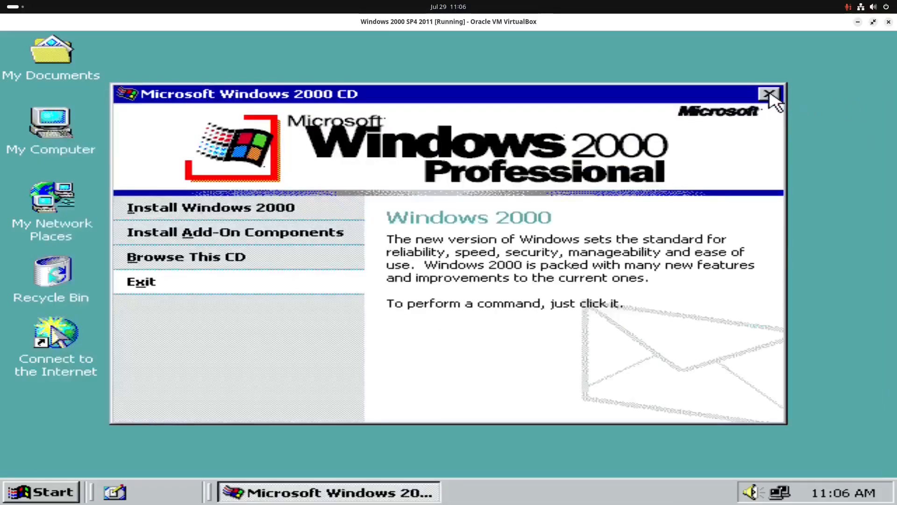
left_click(769, 93)
- Restart Windows 2000 and bring up the temporary boot device selection of the virtual machine
left_click(49, 496)
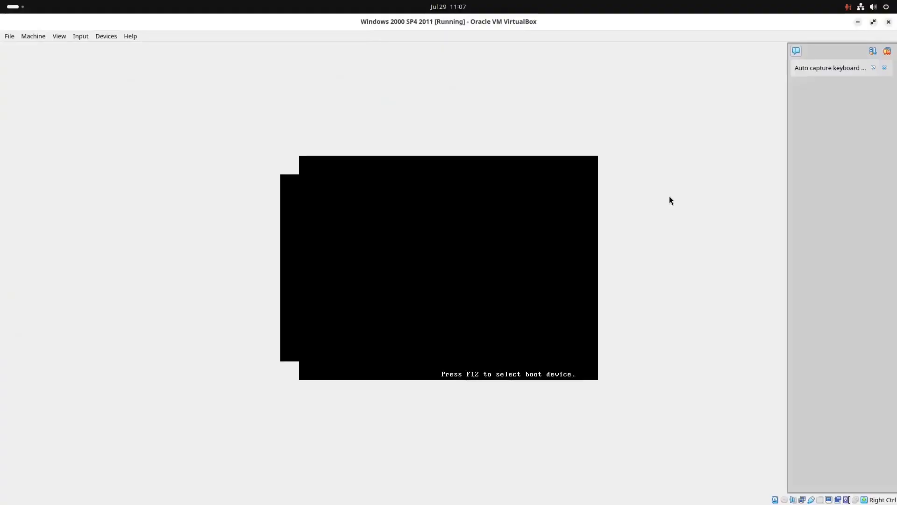
key("F12")
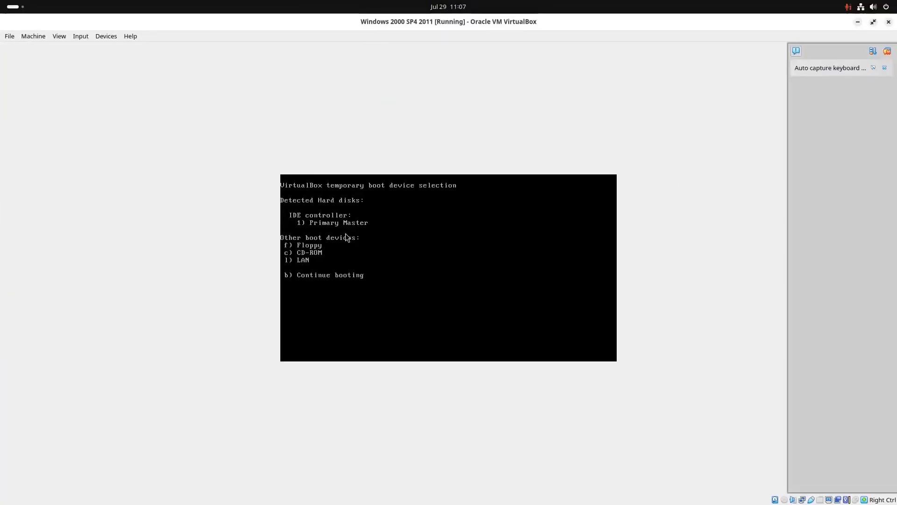
mouse_move(117, 46)
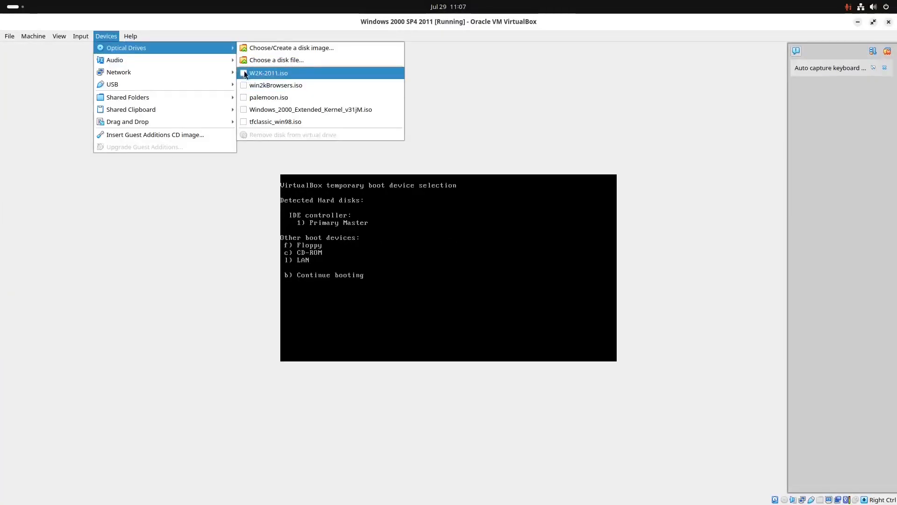
left_click(668, 102)
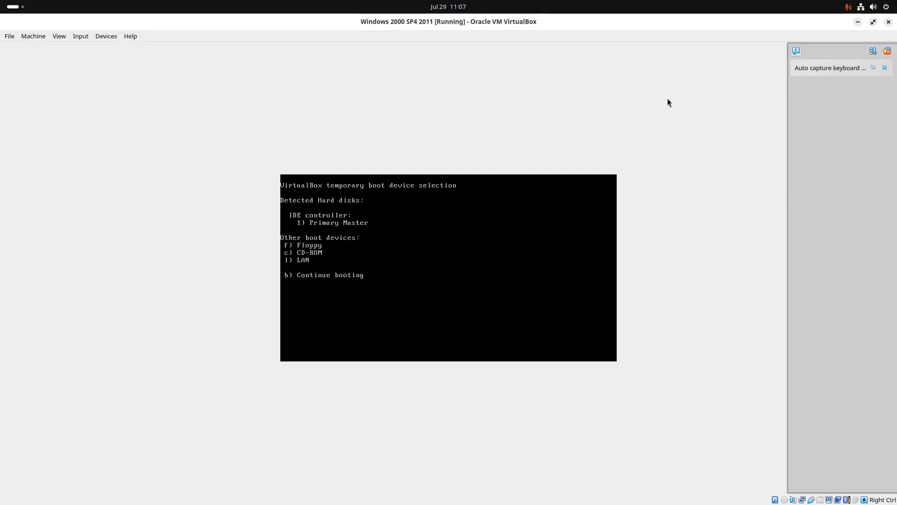
- Clear the VirtualBox notifications, continue booting in scaled view and exit the Getting Started screen
left_click(889, 51)
key("ctrl+c")
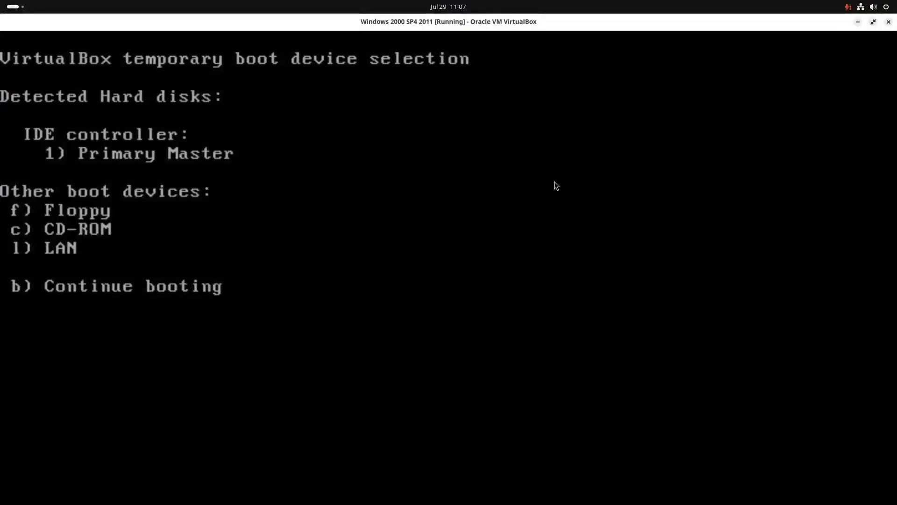
key("b")
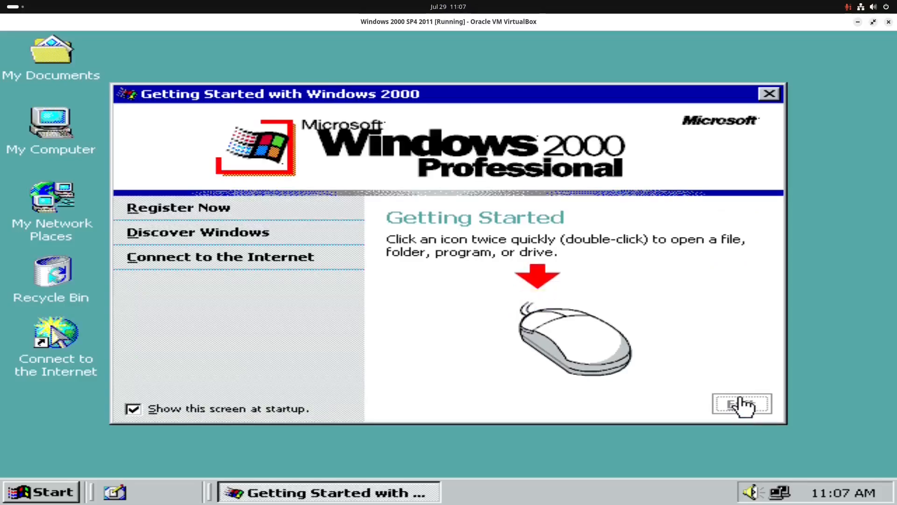
left_click(743, 405)
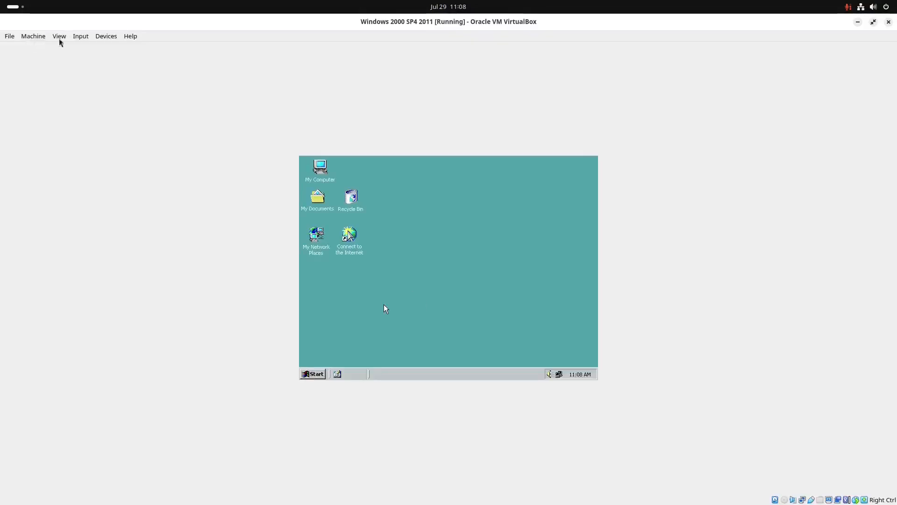
- Insert BBS.iso from the Legacy/PROGRAMS folder into the virtual optical drive
left_click(109, 35)
mouse_move(118, 47)
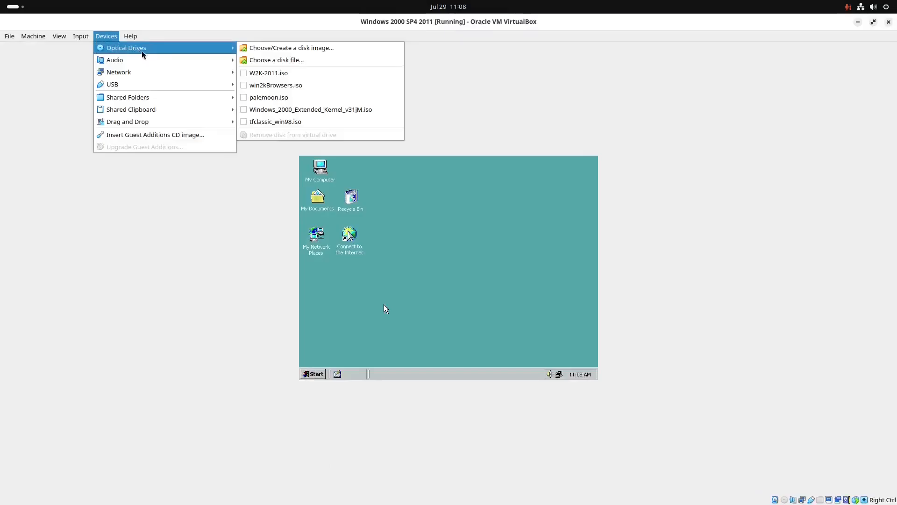
left_click(251, 60)
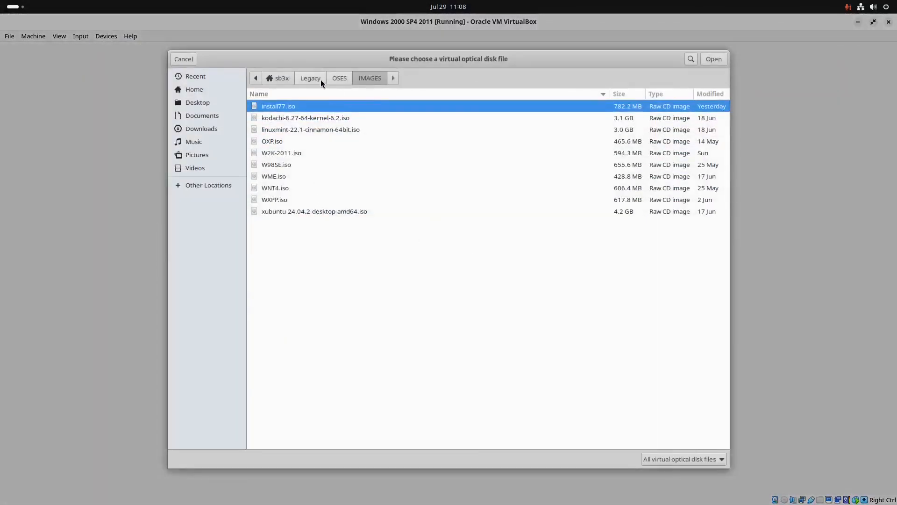
left_click(321, 79)
double_click(303, 189)
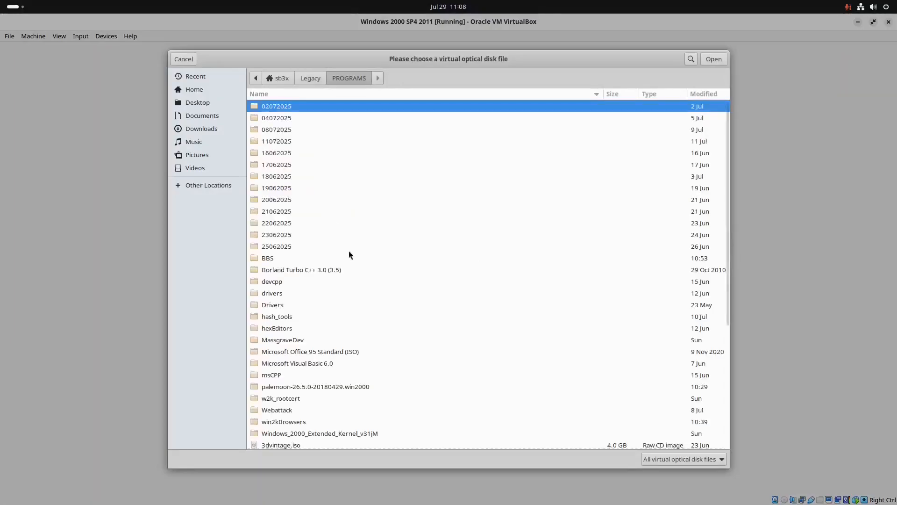
scroll(341, 299, "down", 5)
left_click(282, 304)
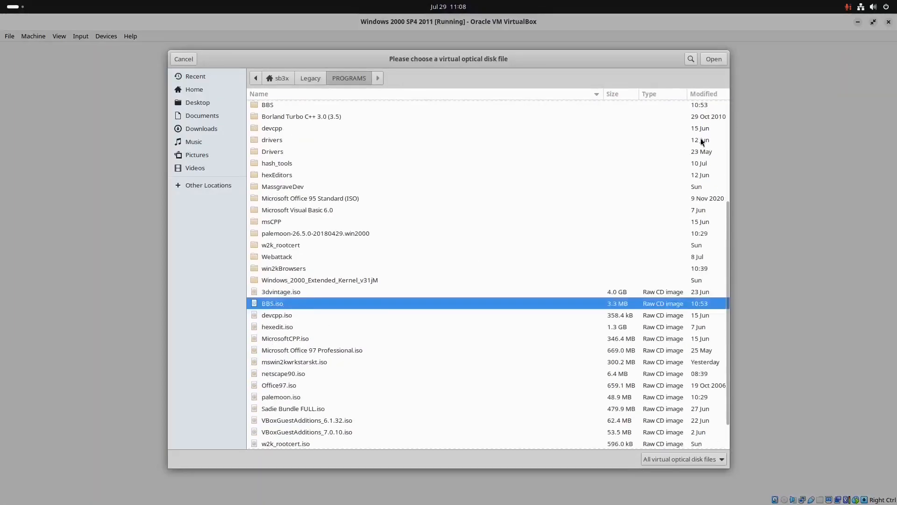
left_click(713, 61)
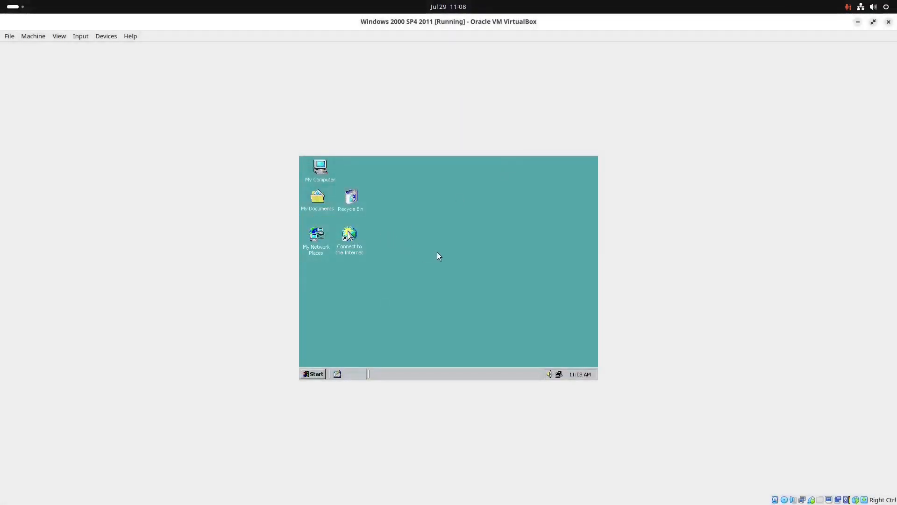
- Switch the virtual machine to scaled view and open the contents of the D: CD-ROM drive from My Computer
key("ctrl+c")
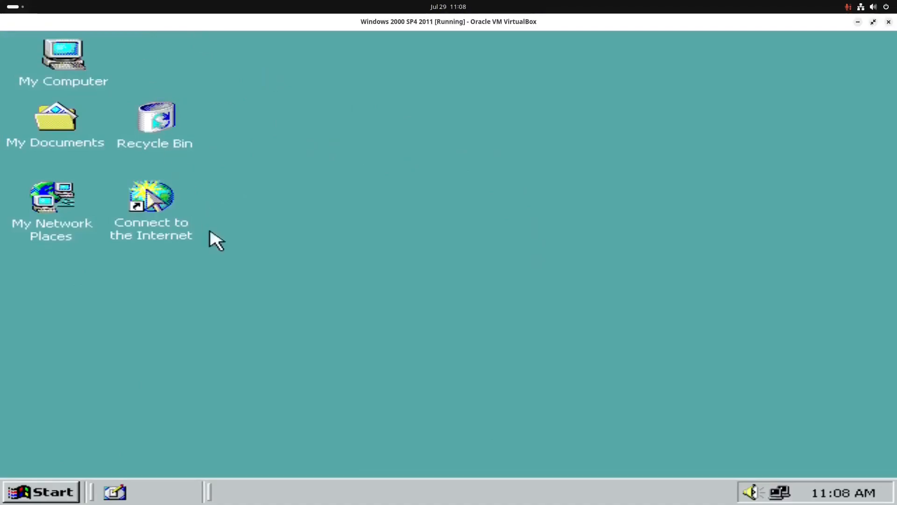
double_click(68, 63)
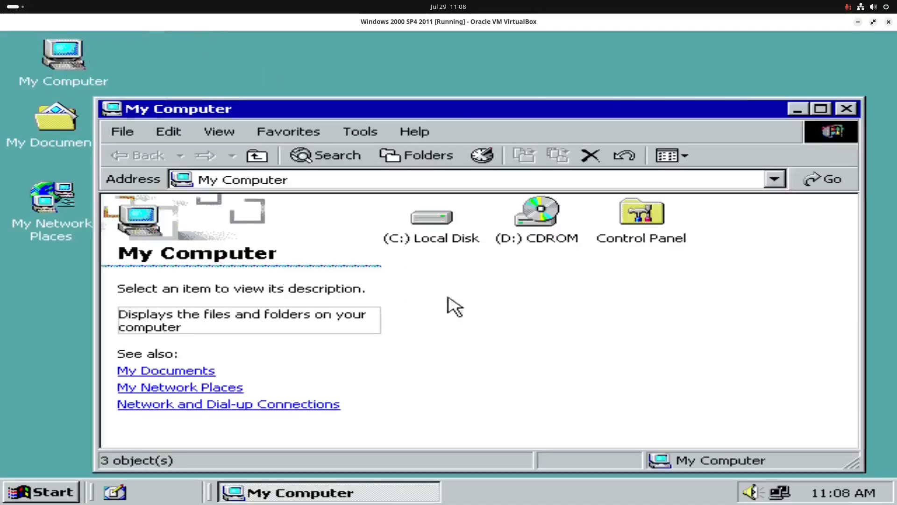
double_click(507, 205)
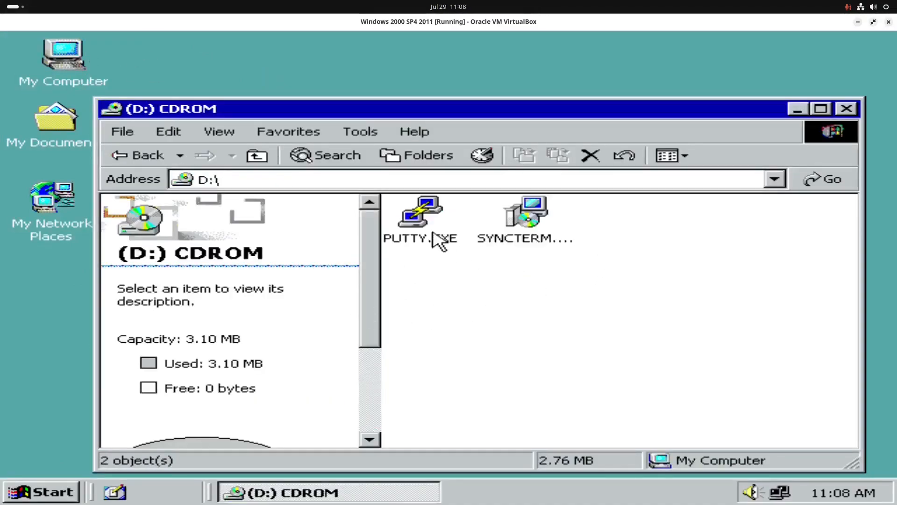
- Run PUTTY.EXE from the CD to check that it starts, and close the PuTTY configuration
left_click(435, 247)
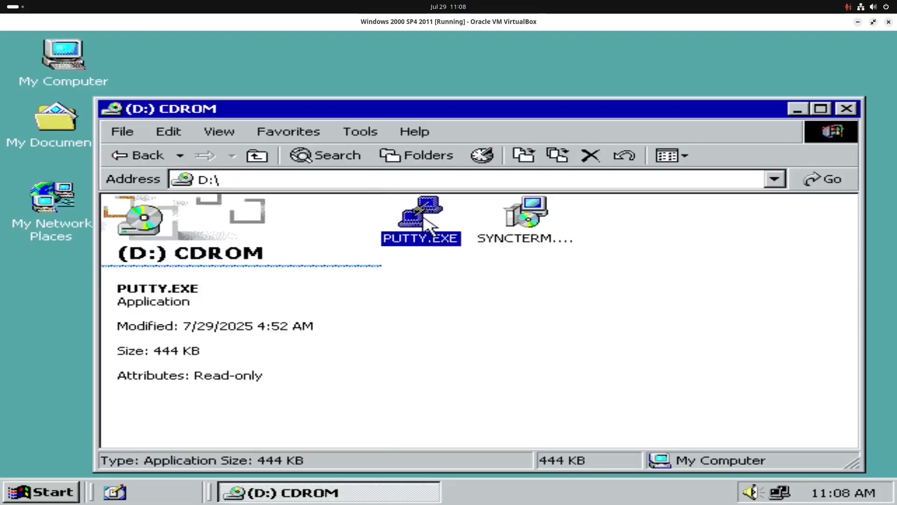
left_click(503, 280)
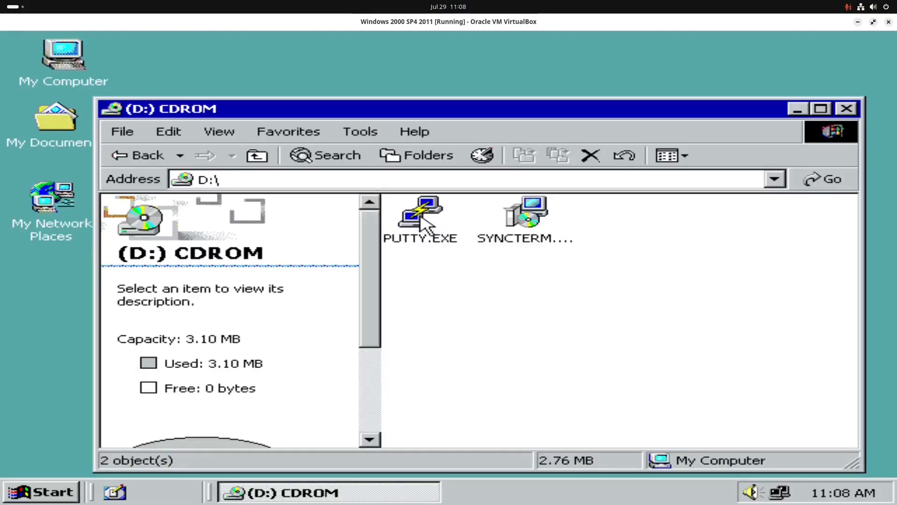
left_click(426, 223)
double_click(425, 223)
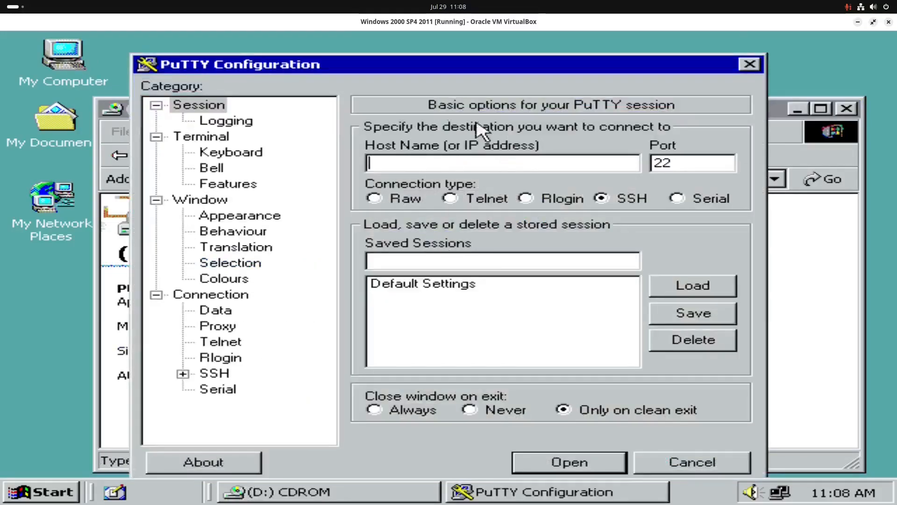
left_click(749, 64)
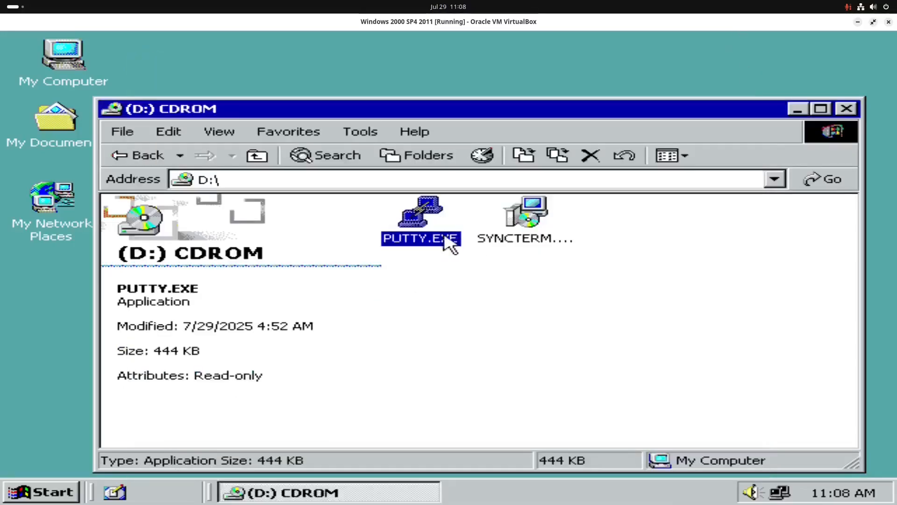
- Copy PUTTY.EXE from the CD to the desktop and place it beside the Connect to the Internet shortcut
right_click(425, 233)
left_click(467, 312)
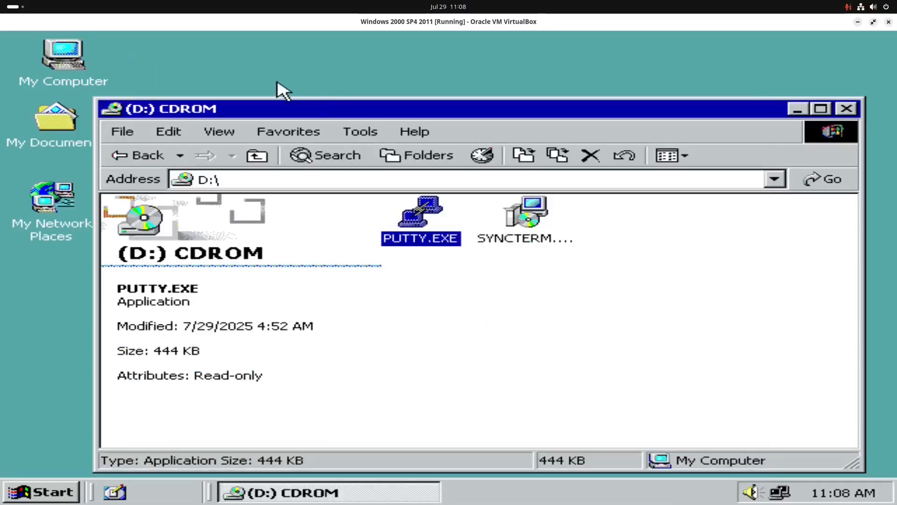
right_click(227, 60)
left_click(294, 153)
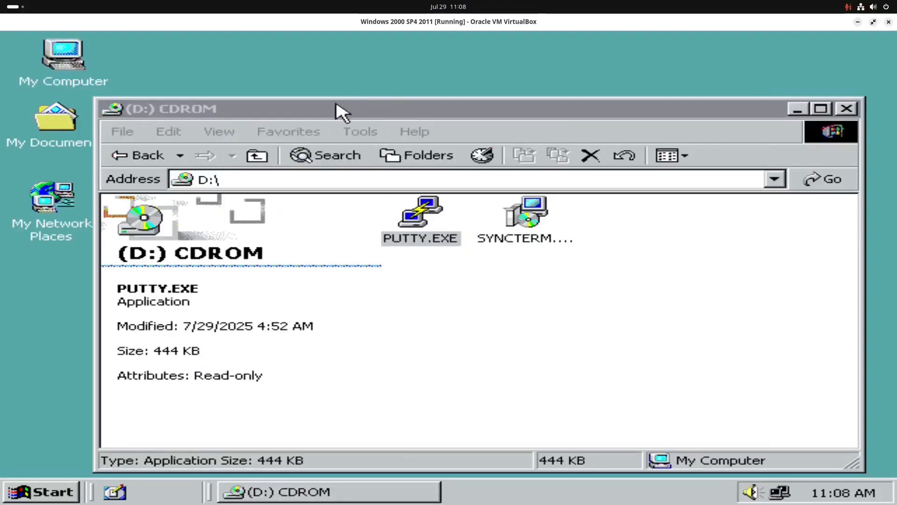
left_click_drag(336, 112, 466, 268)
left_click_drag(234, 63, 266, 226)
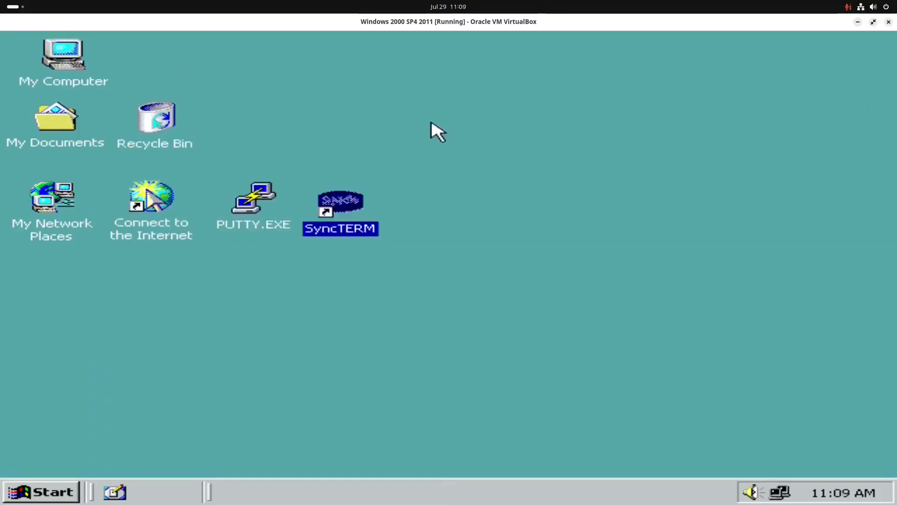
- Leave scaled view to insert win2kBrowsers.iso into the virtual optical drive, and open the D: CD-ROM in the guest
key("Control_R+c")
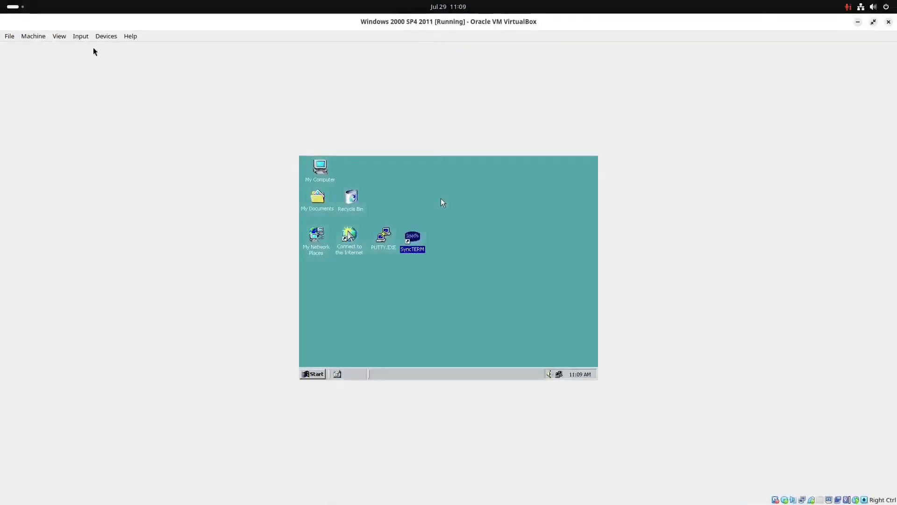
left_click(104, 37)
mouse_move(140, 49)
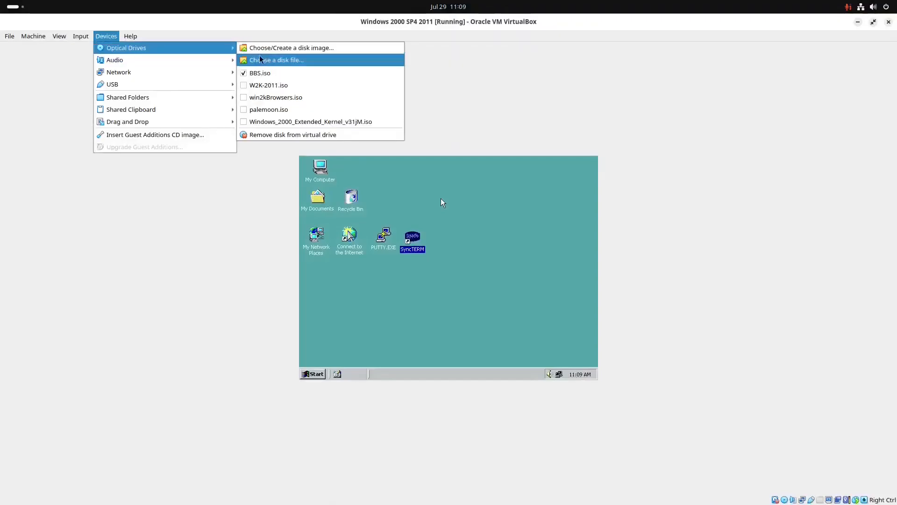
left_click(276, 97)
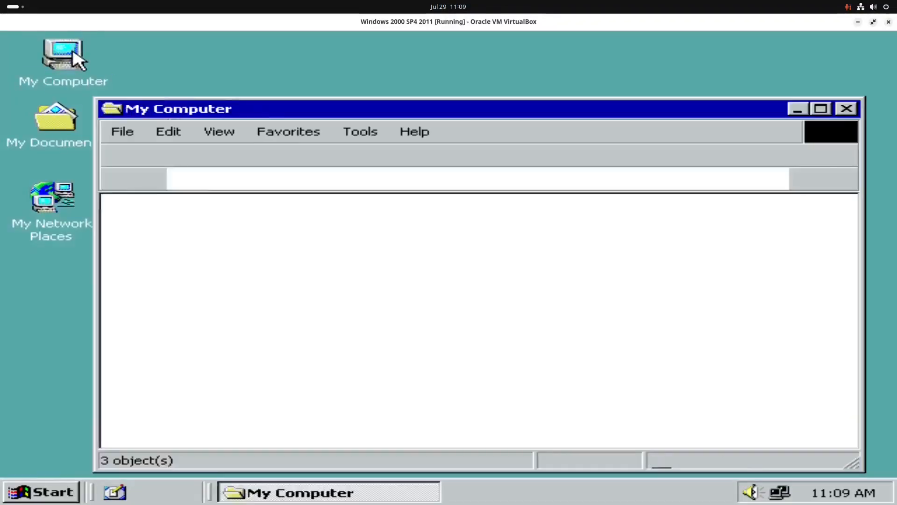
double_click(553, 236)
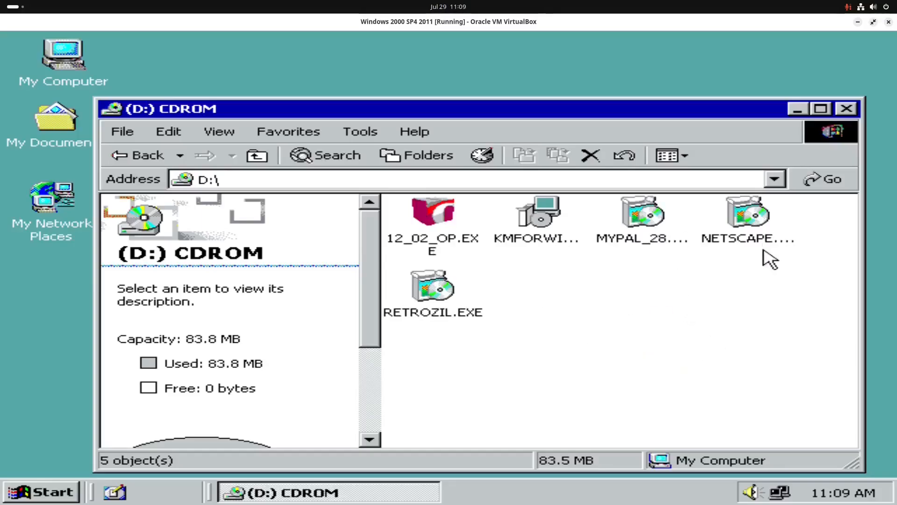
- Install RetroZilla from RETROZIL.EXE on the CD and make it the default browser
left_click(429, 313)
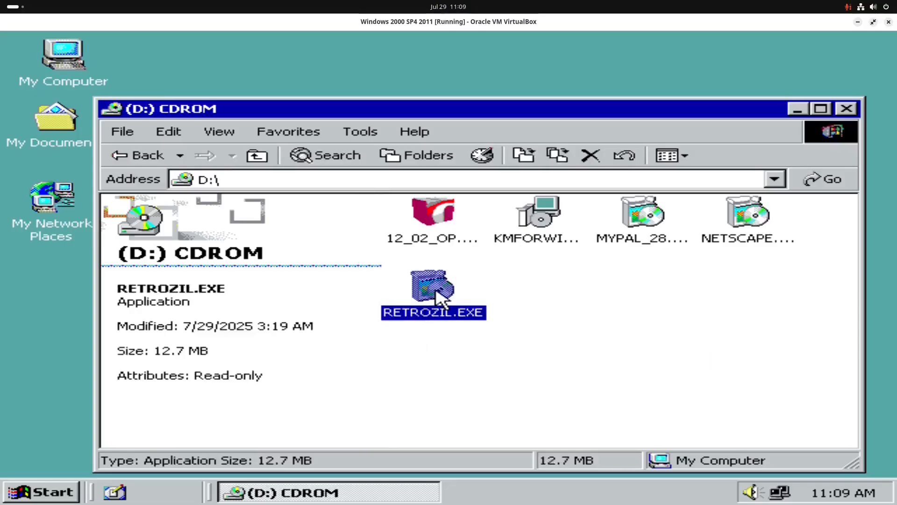
double_click(439, 298)
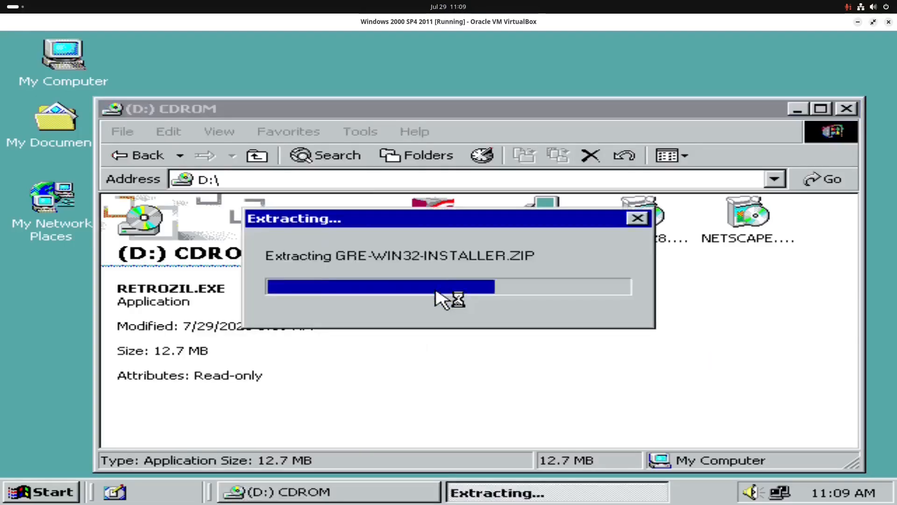
left_click(567, 424)
left_click(566, 424)
left_click(567, 425)
left_click(567, 424)
left_click(567, 424)
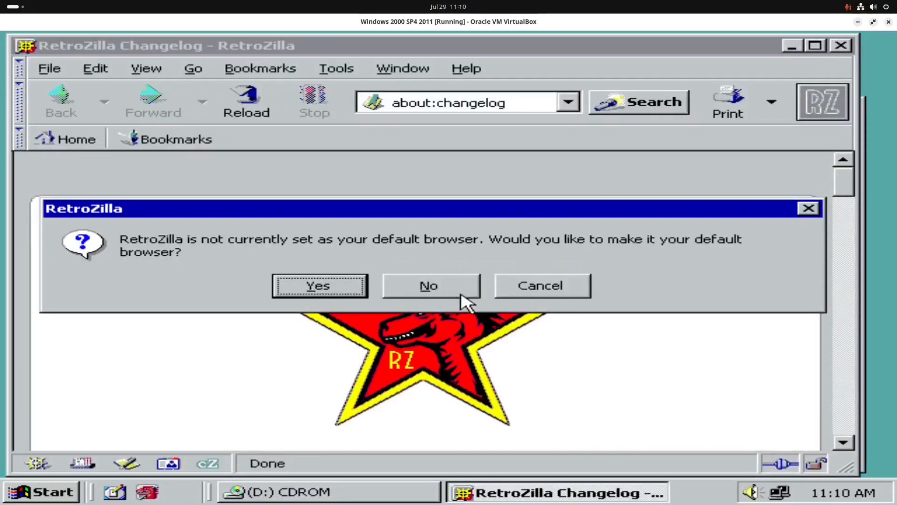
left_click(333, 294)
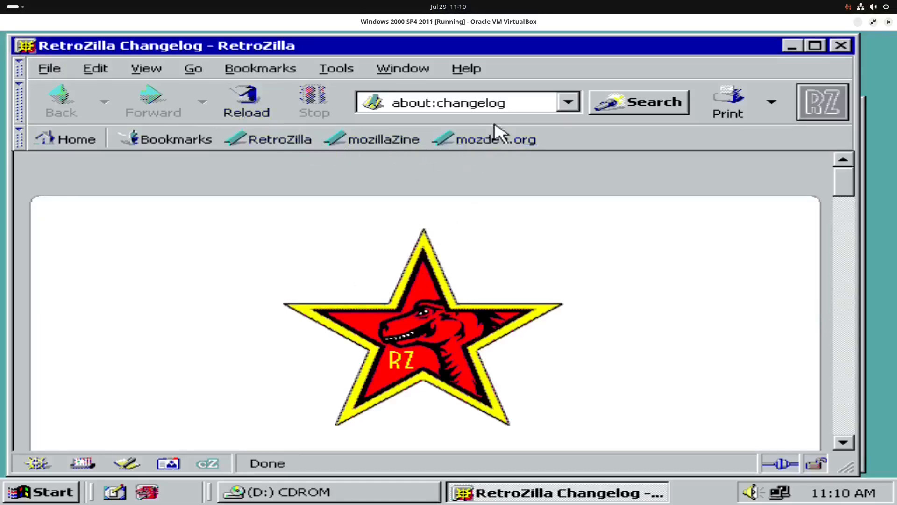
- Open the mozdev.org bookmark in RetroZilla, dismiss the font installation prompts, examine how the page renders, and close the browser
left_click(486, 137)
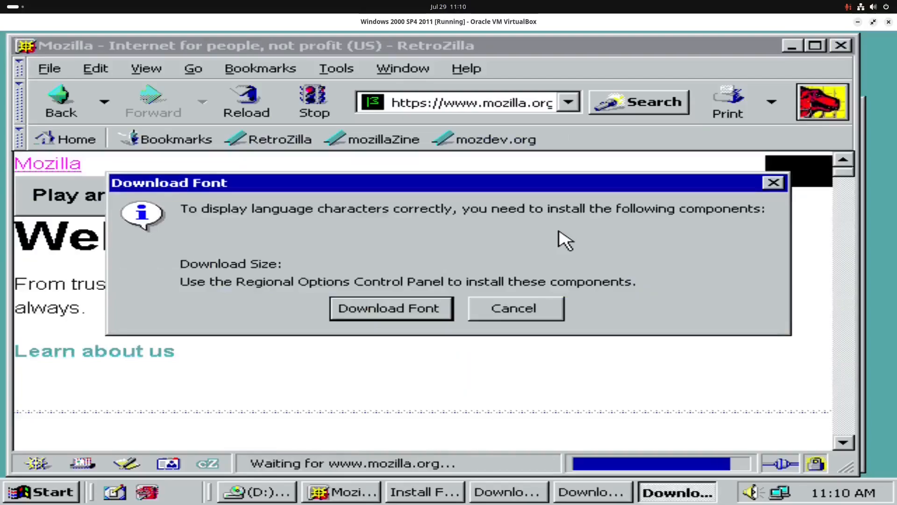
left_click(527, 307)
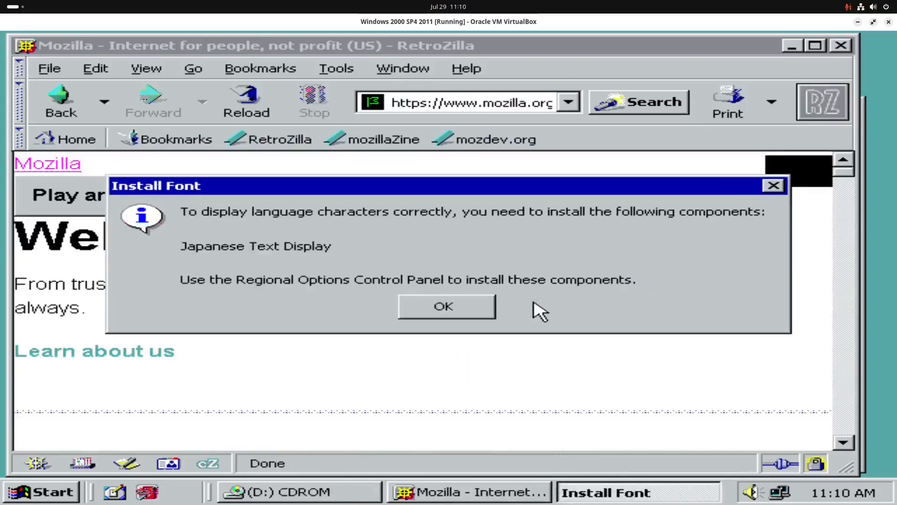
left_click(776, 188)
scroll(500, 248, "down", 10)
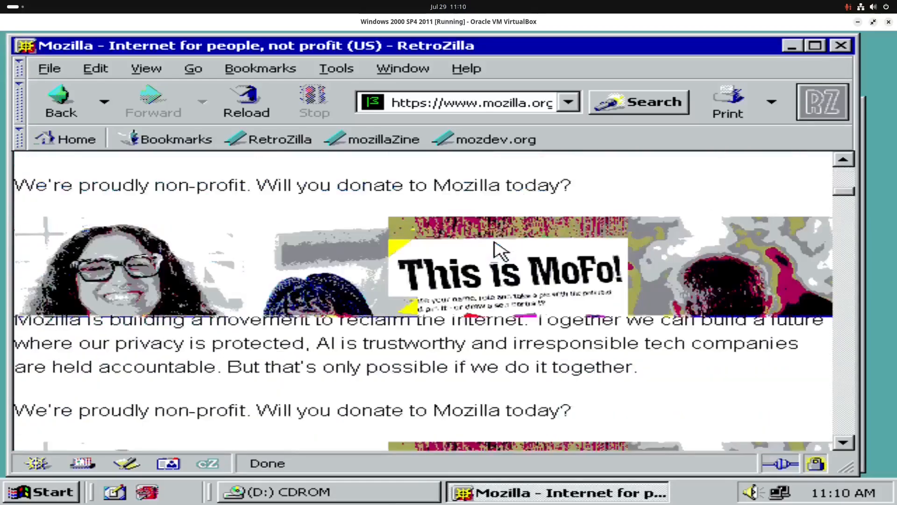
scroll(496, 250, "down", 12)
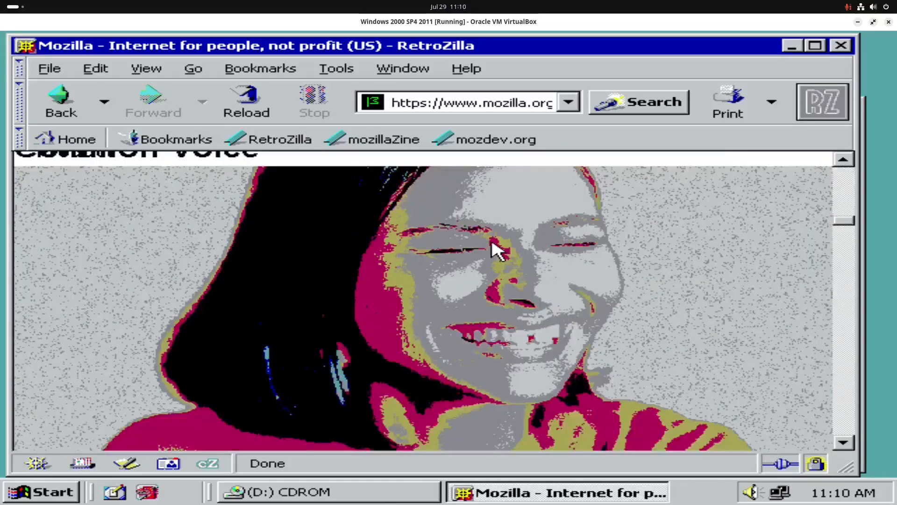
scroll(497, 250, "down", 2)
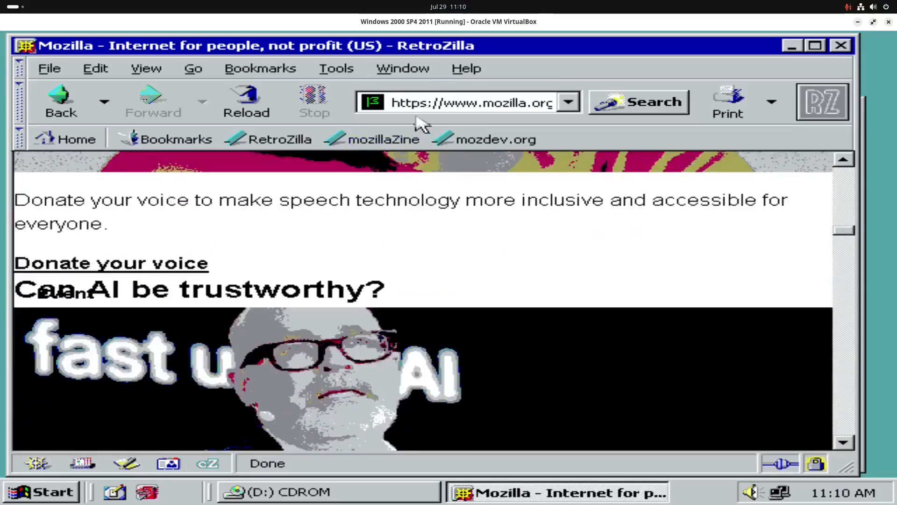
scroll(392, 351, "down", 2)
scroll(380, 260, "down", 8)
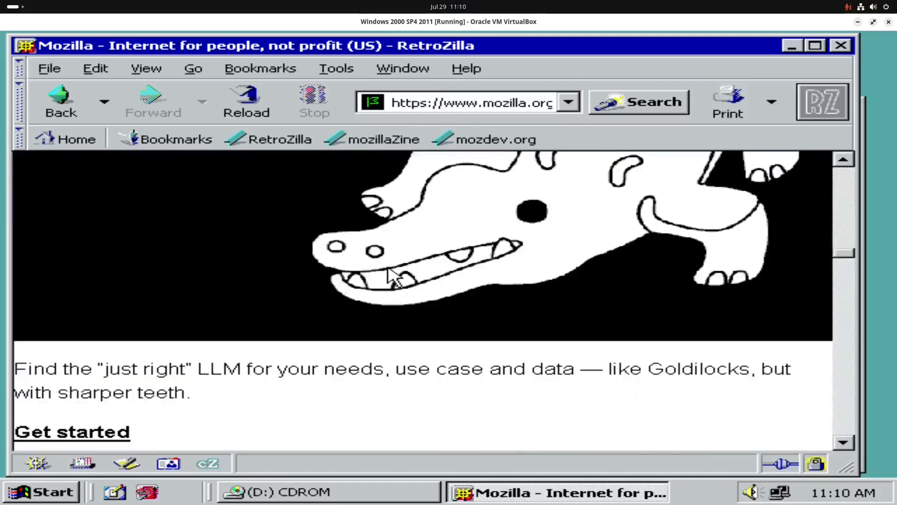
scroll(401, 226, "down", 10)
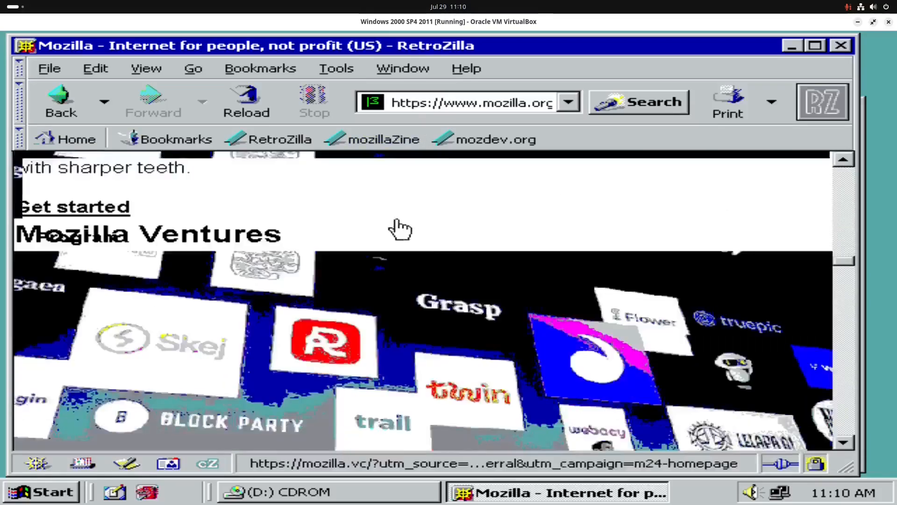
scroll(676, 321, "down", 10)
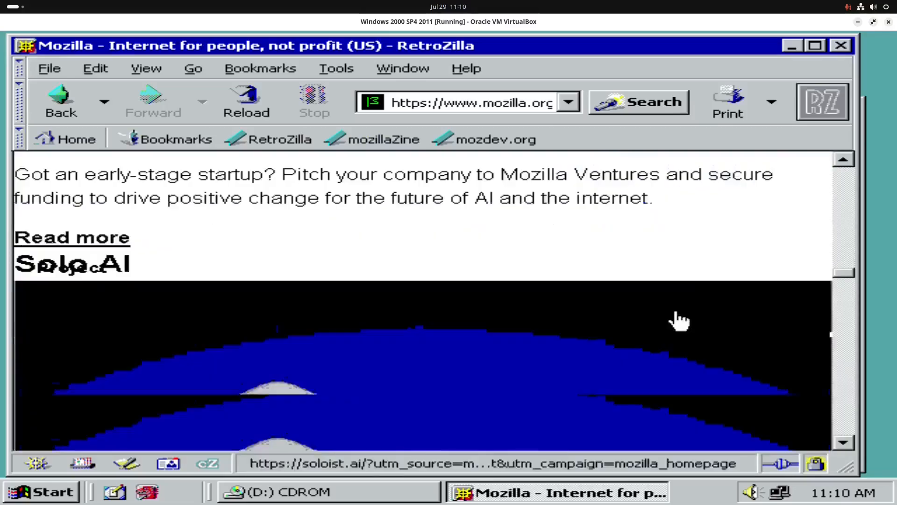
scroll(470, 288, "up", 10)
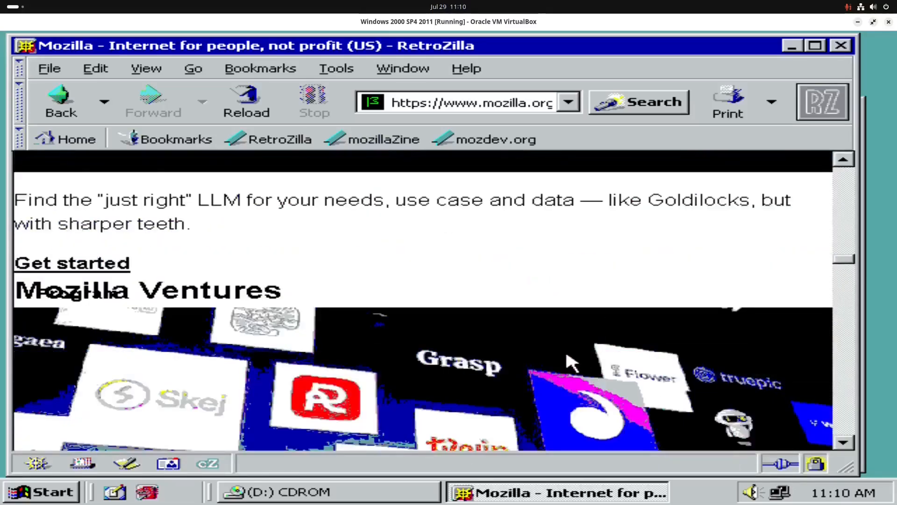
scroll(571, 360, "down", 4)
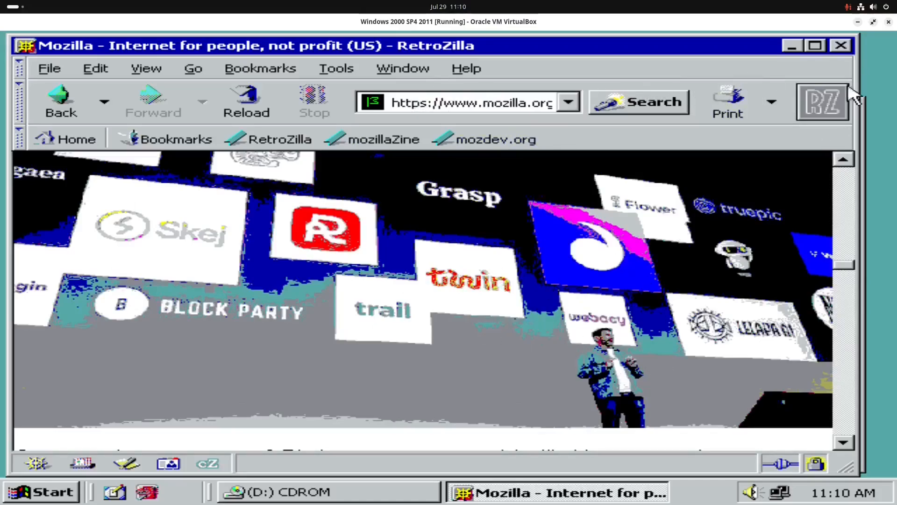
left_click(841, 46)
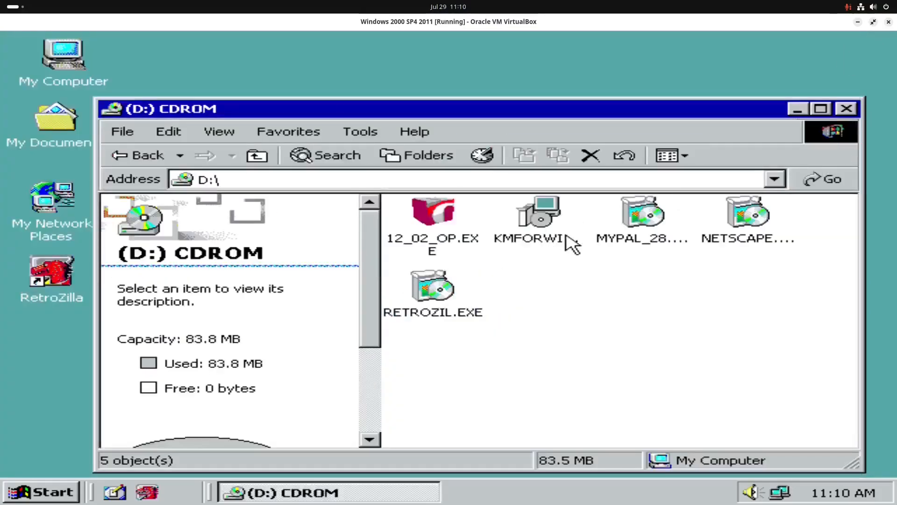
- Install K-Meleon from KMFORWIN.EXE on the CD with all components and the default location, and close the CD-ROM window
double_click(542, 225)
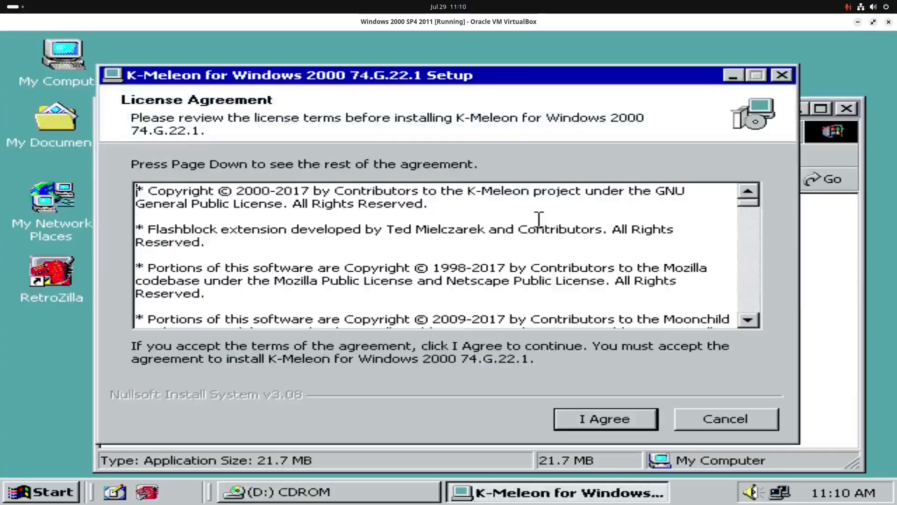
left_click(616, 418)
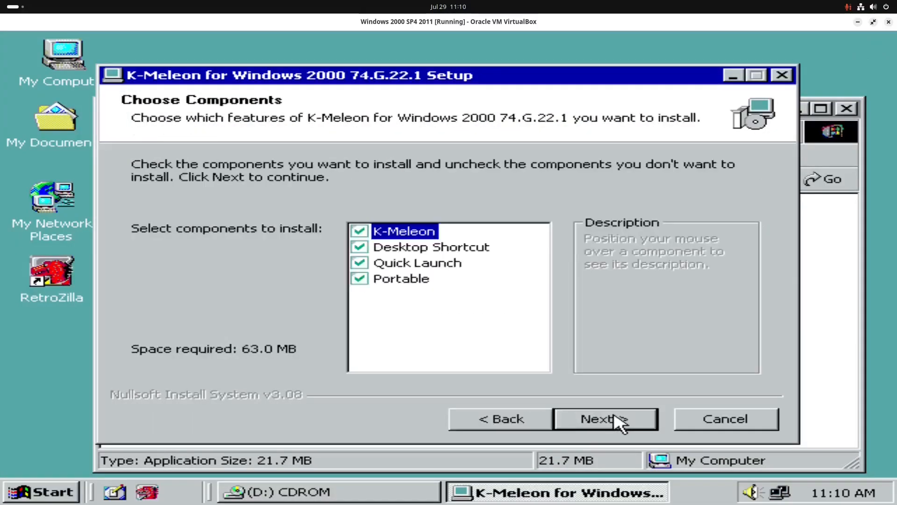
left_click(615, 417)
left_click(616, 417)
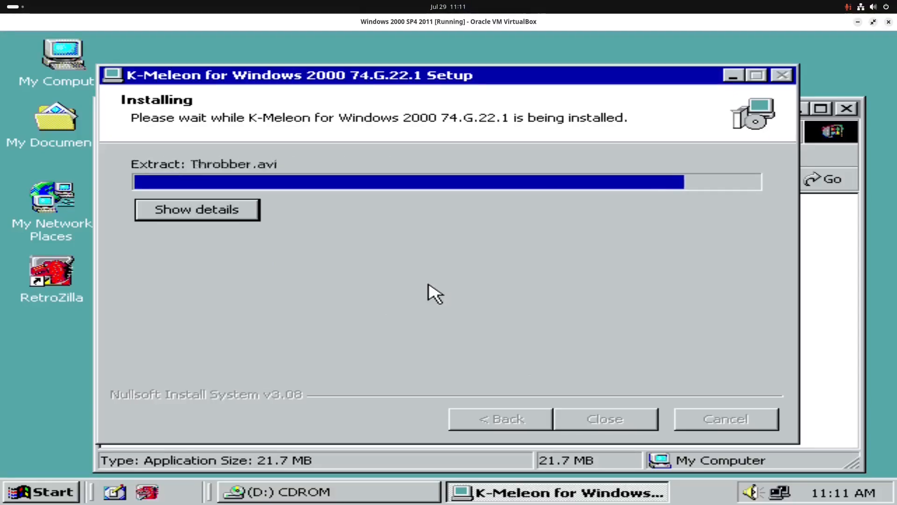
left_click(619, 423)
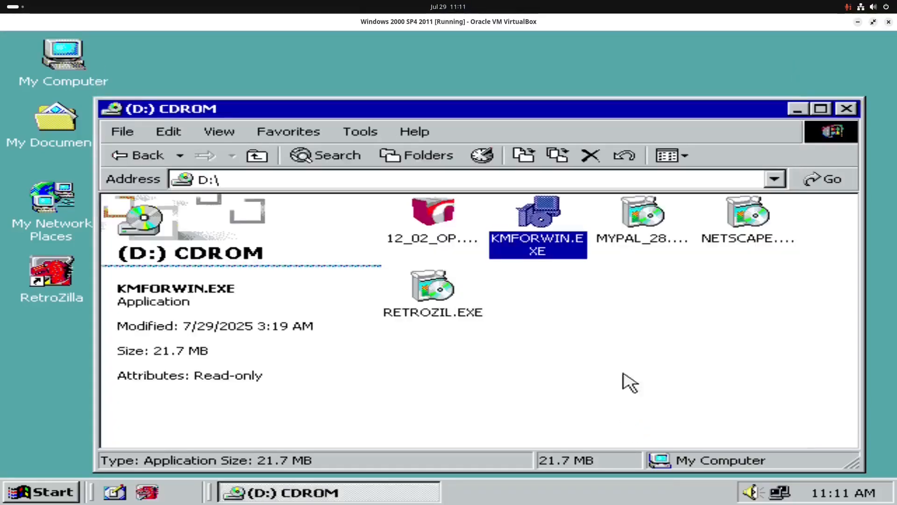
left_click(850, 107)
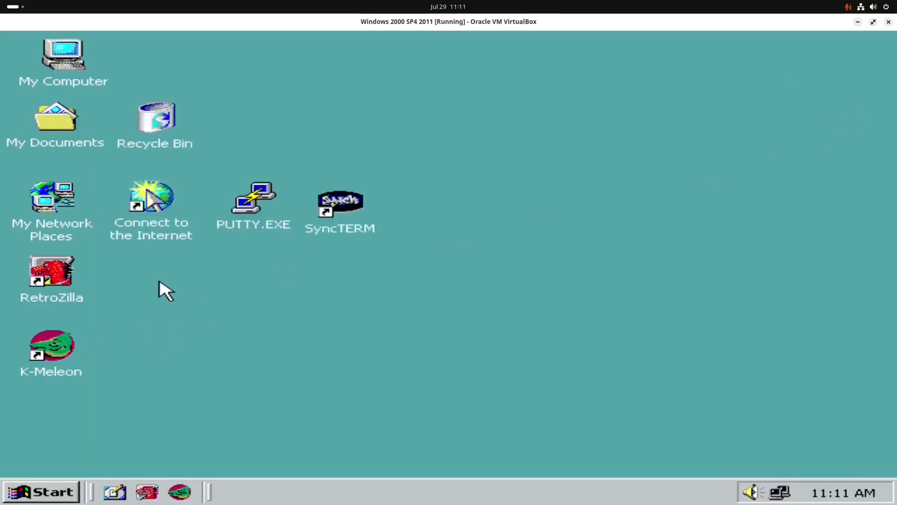
- Line up the RetroZilla and K-Meleon desktop shortcuts in the same row, directly after SyncTERM
left_click_drag(213, 306, 277, 397)
left_click_drag(55, 290, 429, 218)
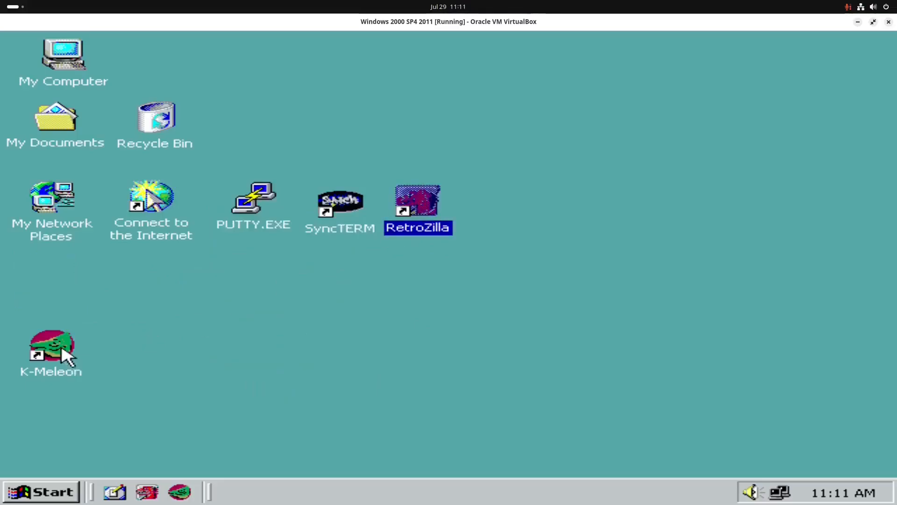
left_click_drag(59, 360, 500, 216)
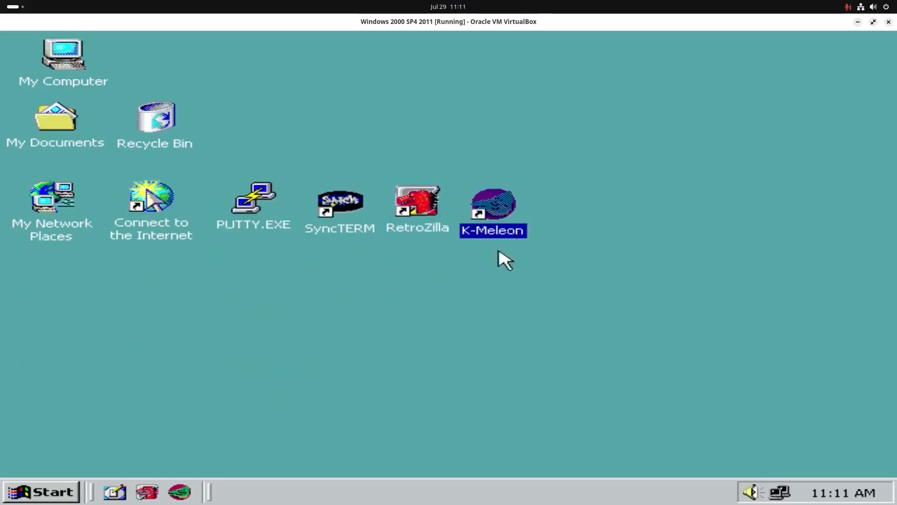
left_click(366, 350)
- Open the Services console, sort the services with the started ones first, examine the full list, and close the console
left_click(41, 492)
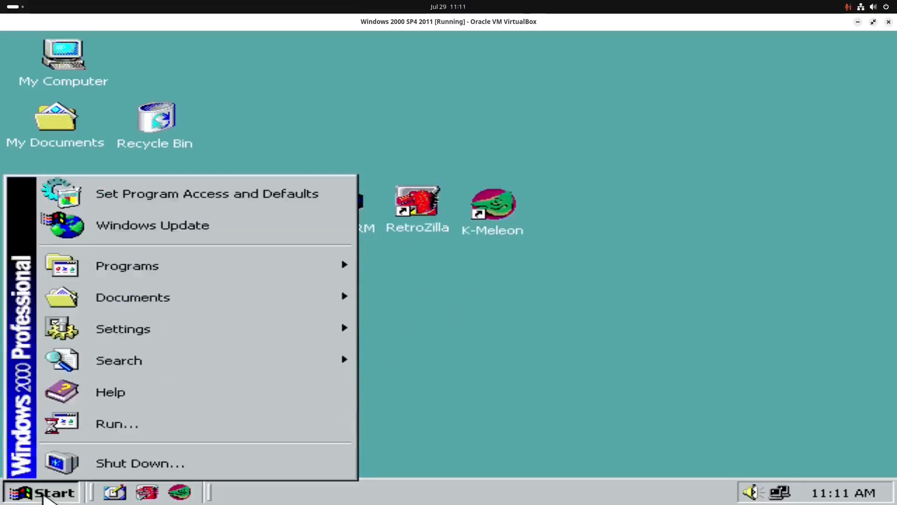
left_click(168, 430)
left_click(196, 437)
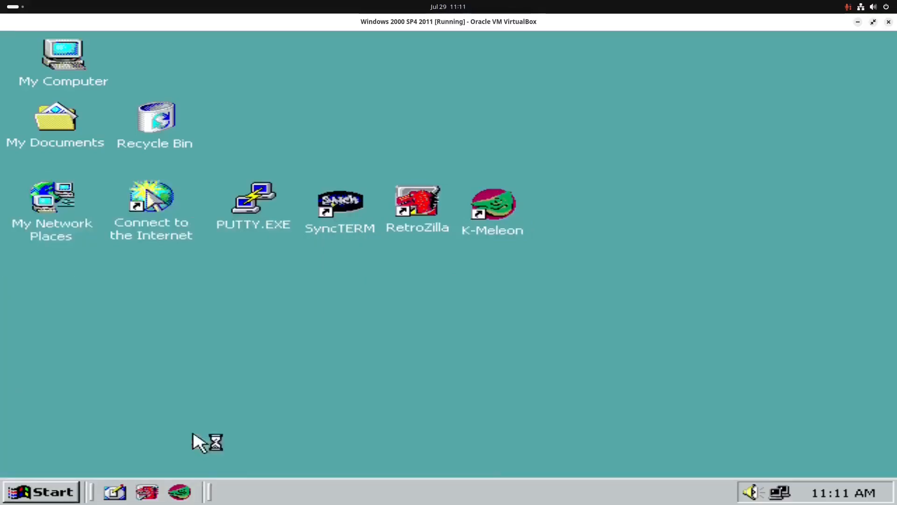
left_click(569, 94)
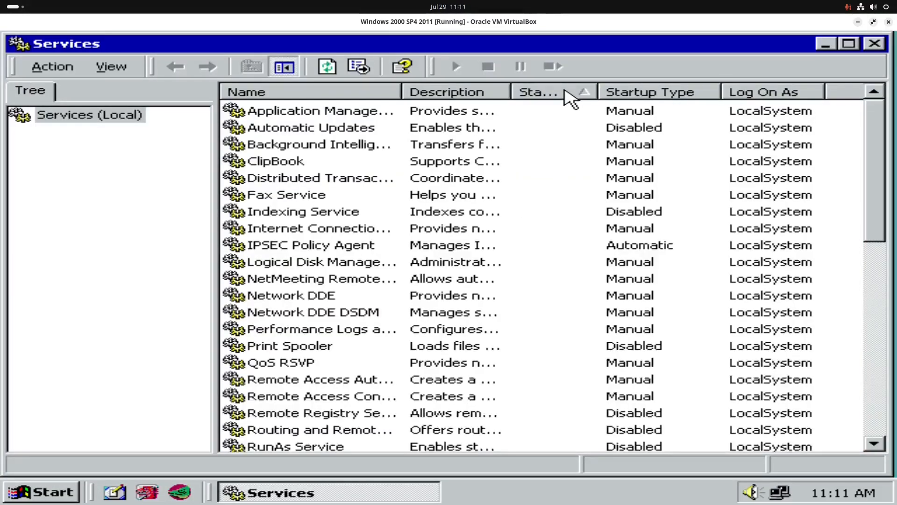
left_click(569, 94)
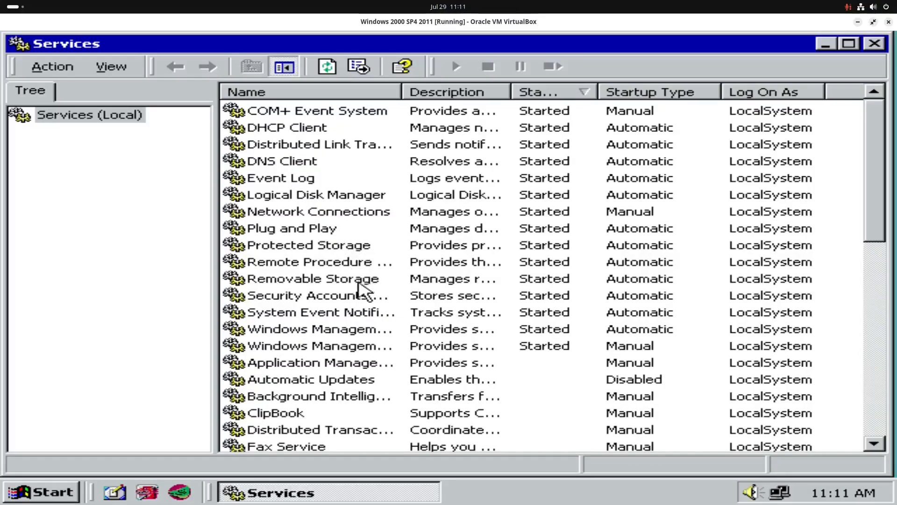
scroll(387, 281, "down", 10)
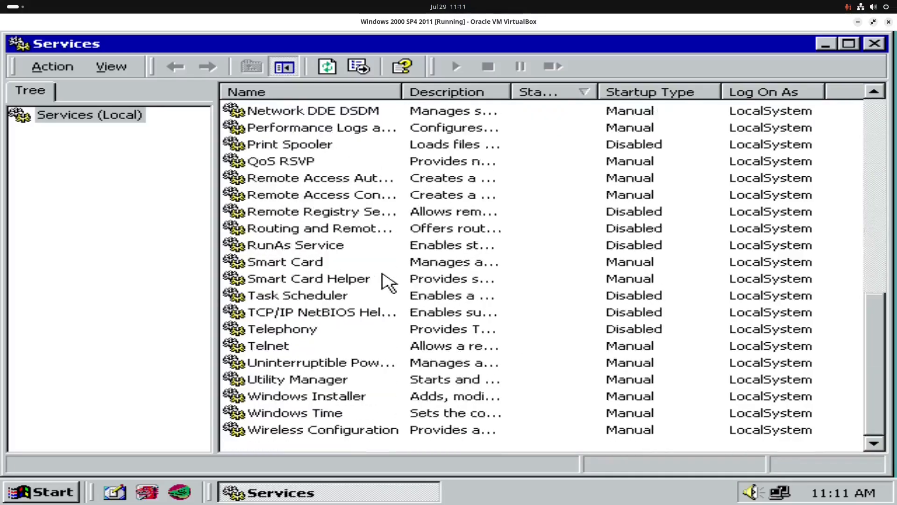
key("alt+F4")
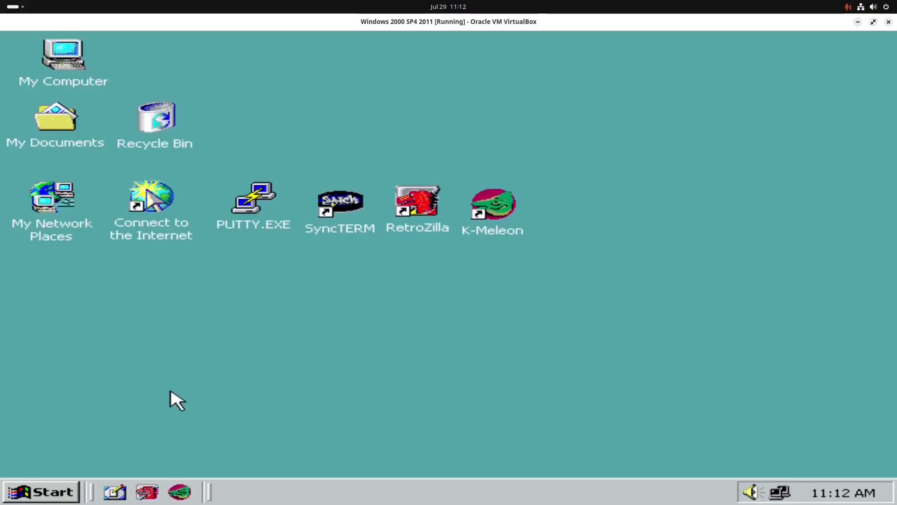
- Launch PUTTY.EXE from the desktop to check its configuration window, and close it without connecting
left_click(257, 199)
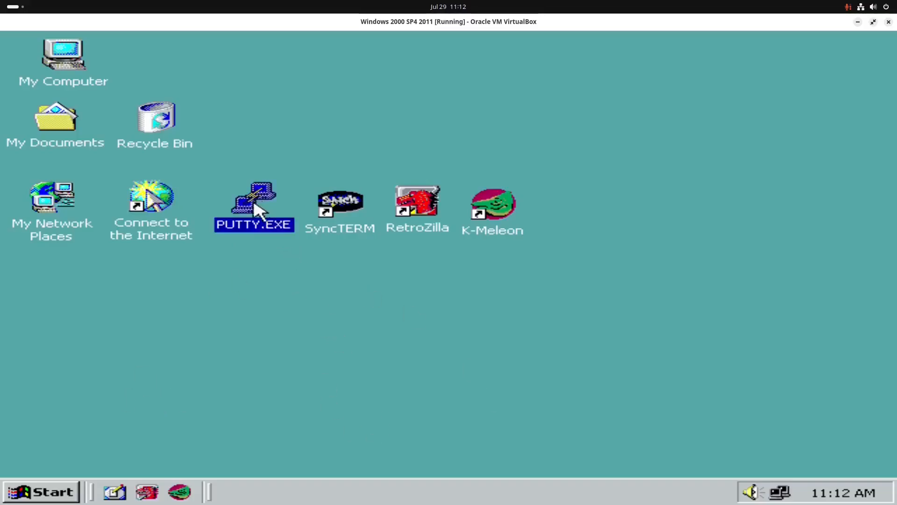
double_click(258, 206)
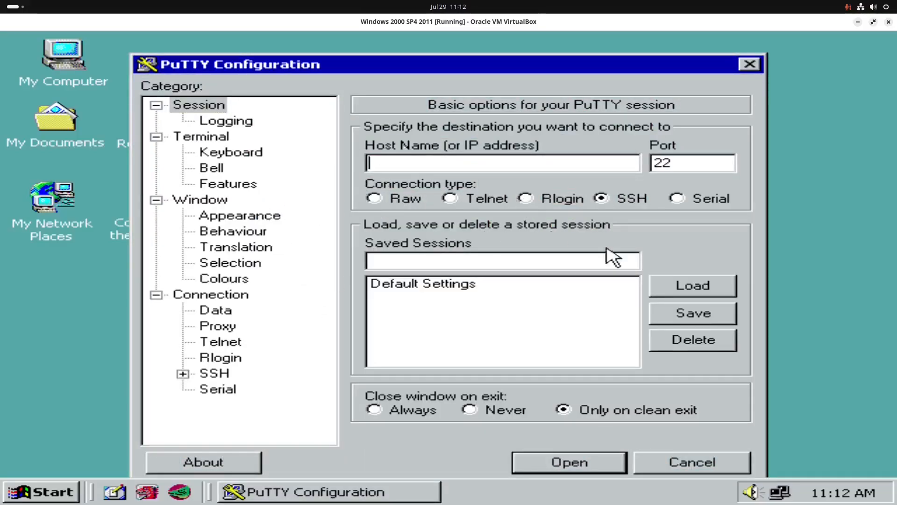
left_click(748, 66)
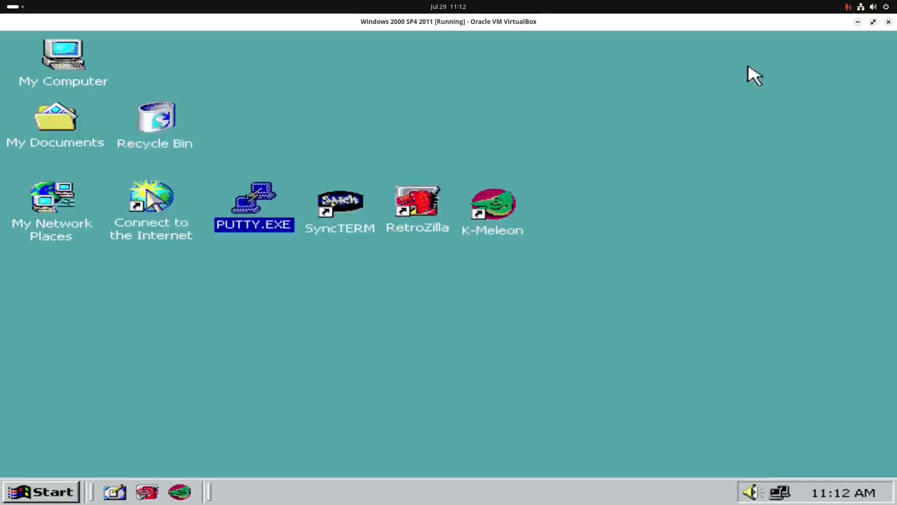
- Launch RetroZilla from its desktop shortcut, load the mozdev.org bookmark, look through the page, and close the browser
left_click(425, 202)
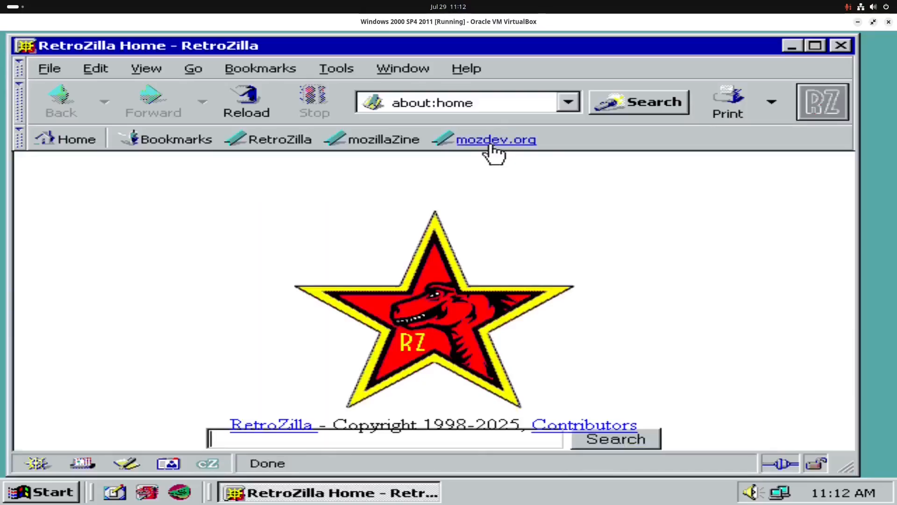
left_click(495, 149)
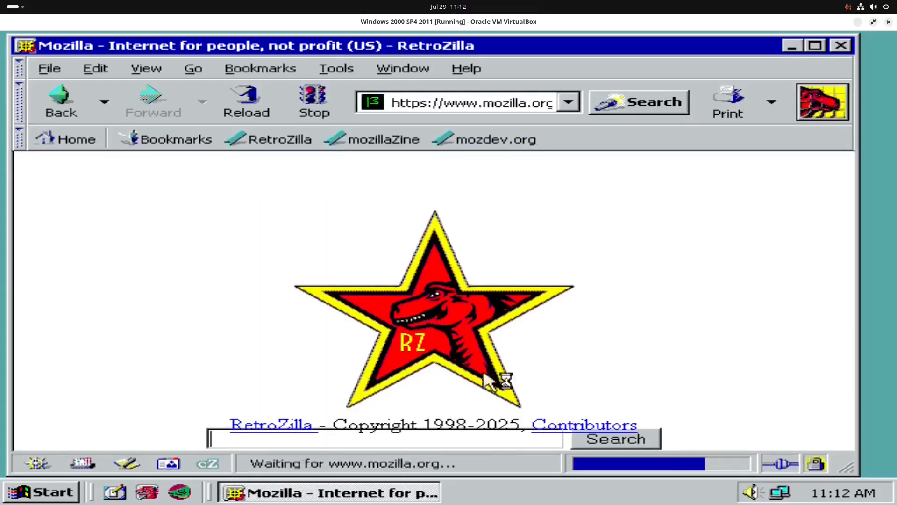
scroll(430, 281, "down", 5)
scroll(430, 280, "down", 15)
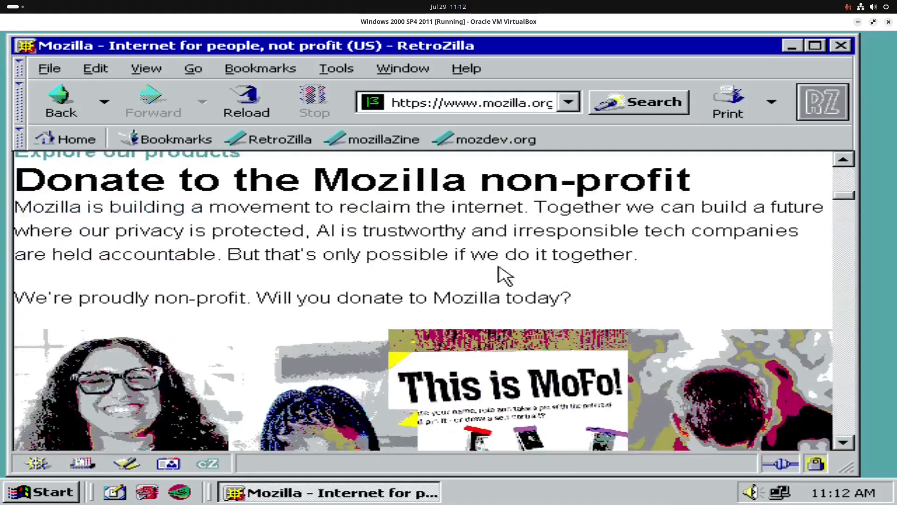
scroll(391, 264, "down", 3)
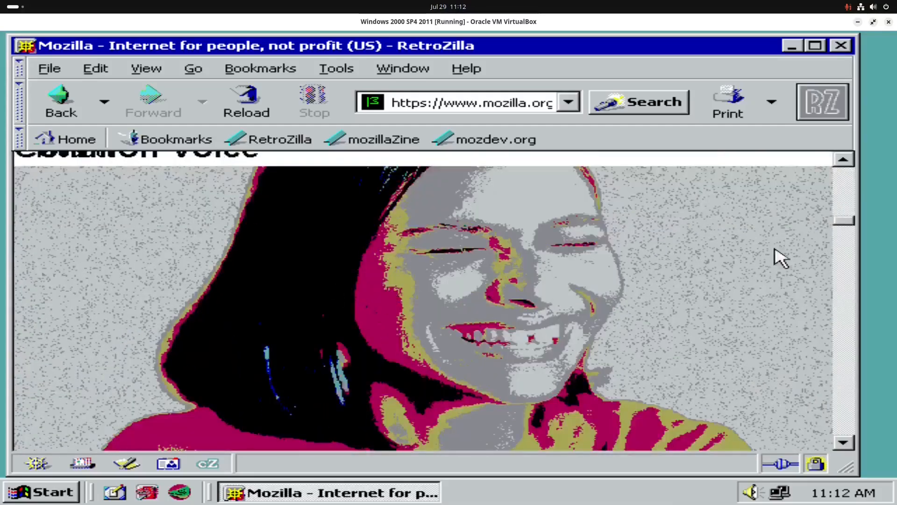
left_click(841, 46)
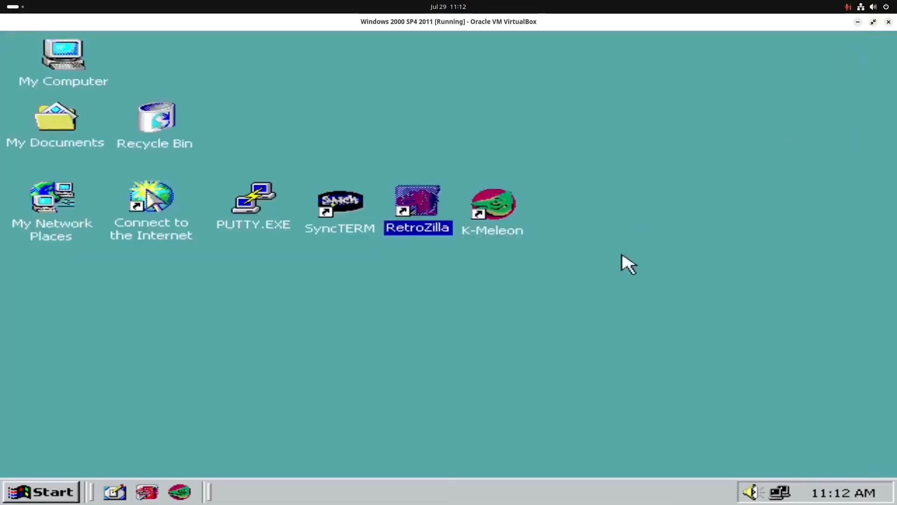
- Clear the desktop selection and open Task Manager by running taskmgr.exe
left_click(366, 363)
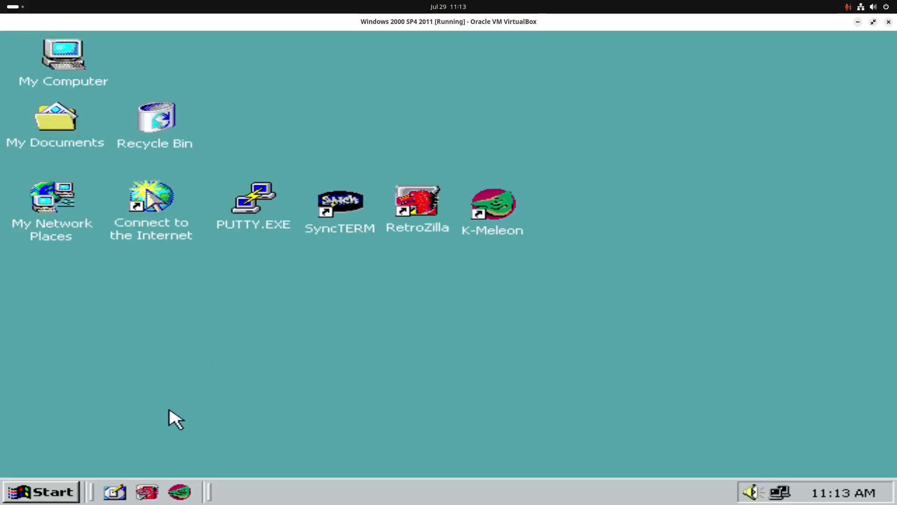
key("super")
left_click(110, 426)
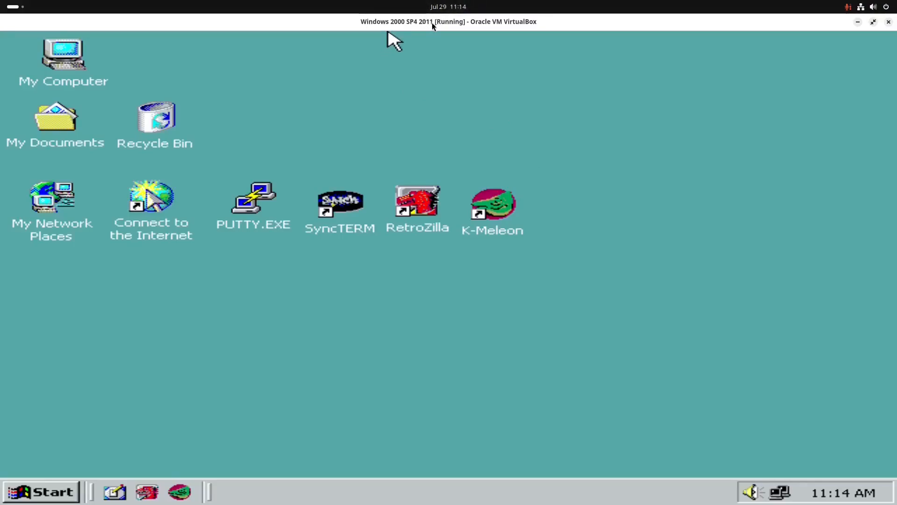
- Run cmd.exe, ping 8.8.8.8 to test the network connection, and close the command prompt
left_click(29, 492)
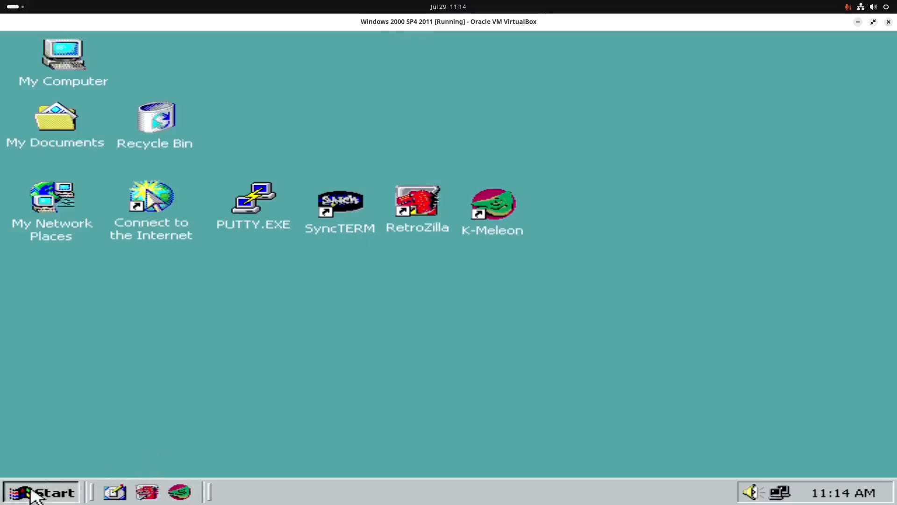
left_click(101, 426)
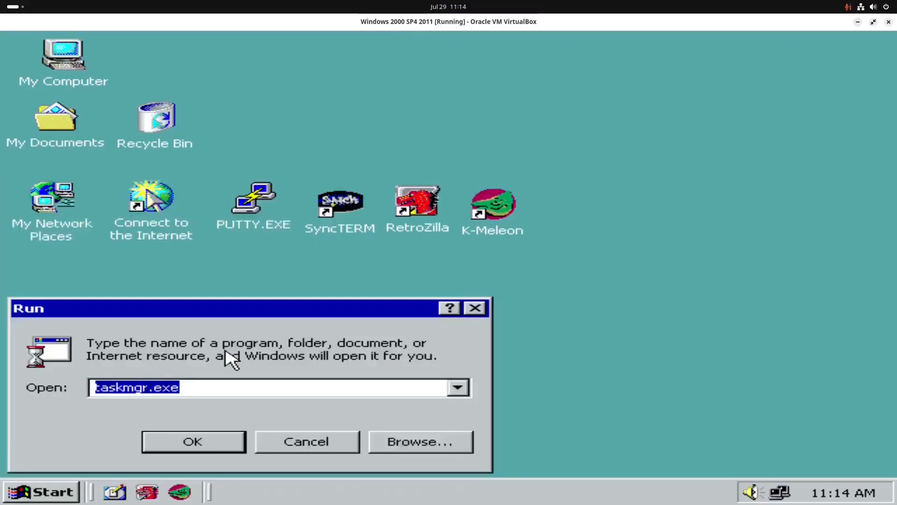
type("cmd.exe")
key("Return")
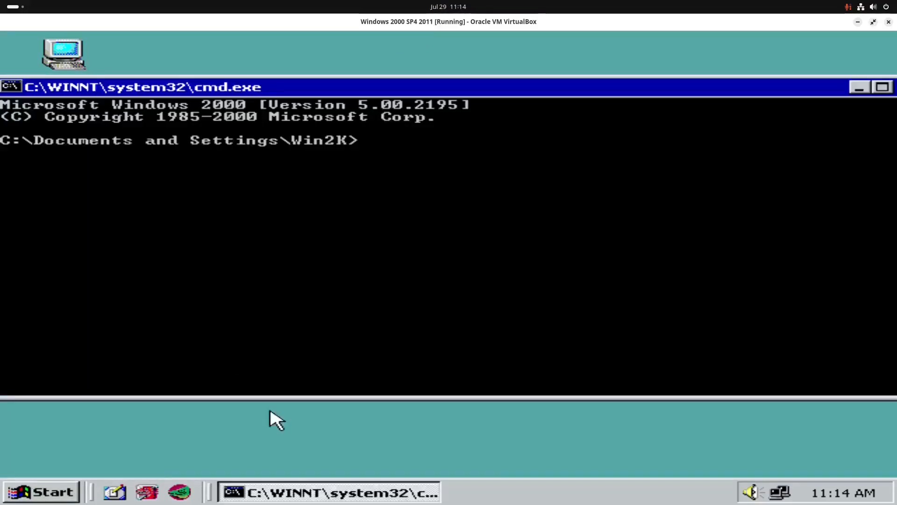
type("ping 8.8.8.8")
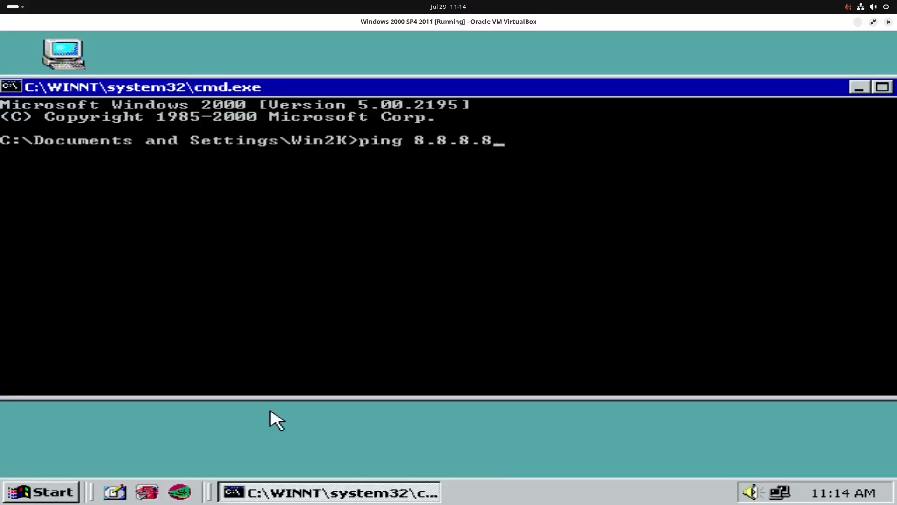
key("Return")
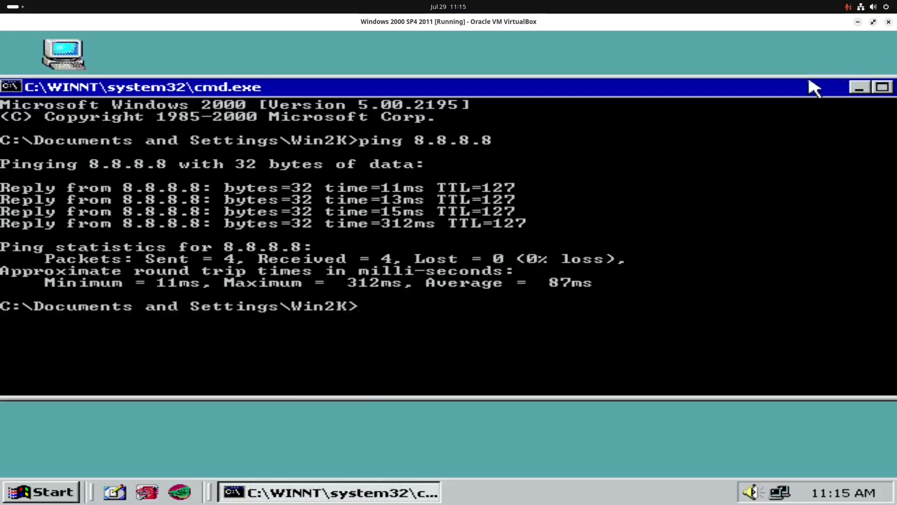
left_click_drag(810, 80, 739, 100)
left_click(875, 91)
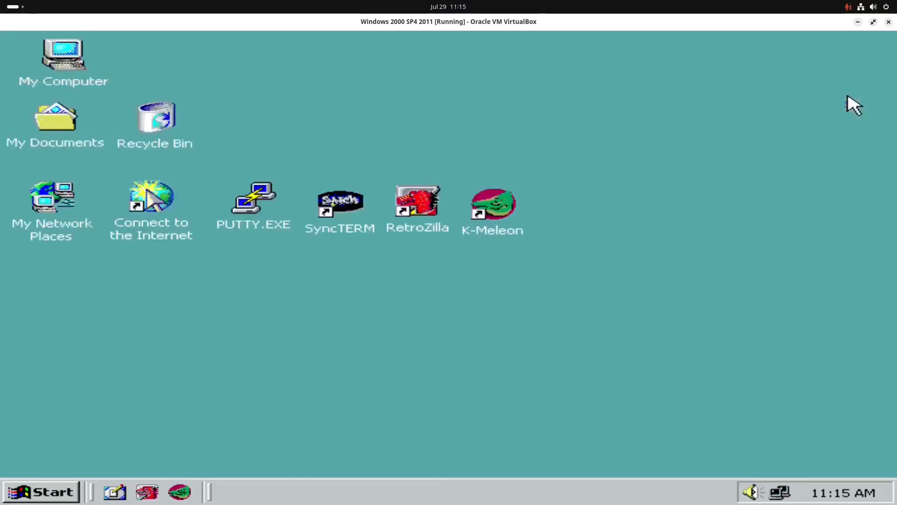
- Begin shutting down Windows 2000 in the virtual machine
left_click(21, 490)
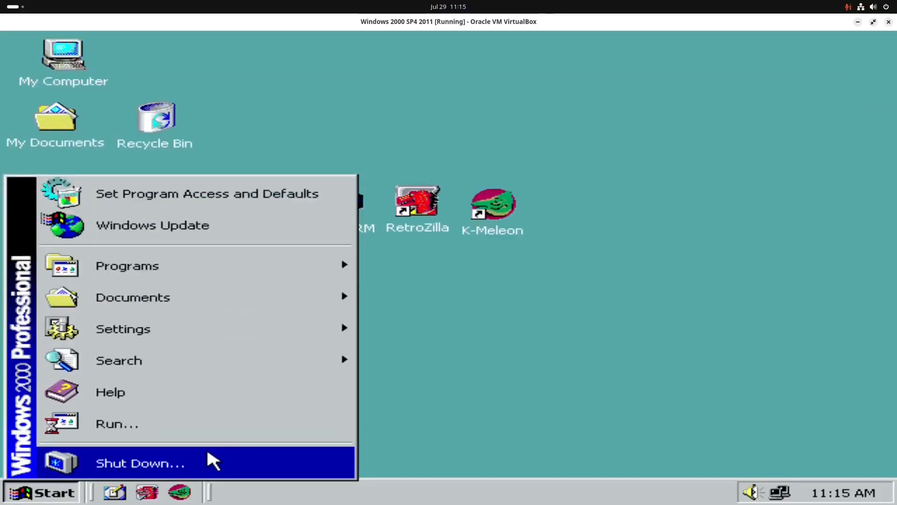